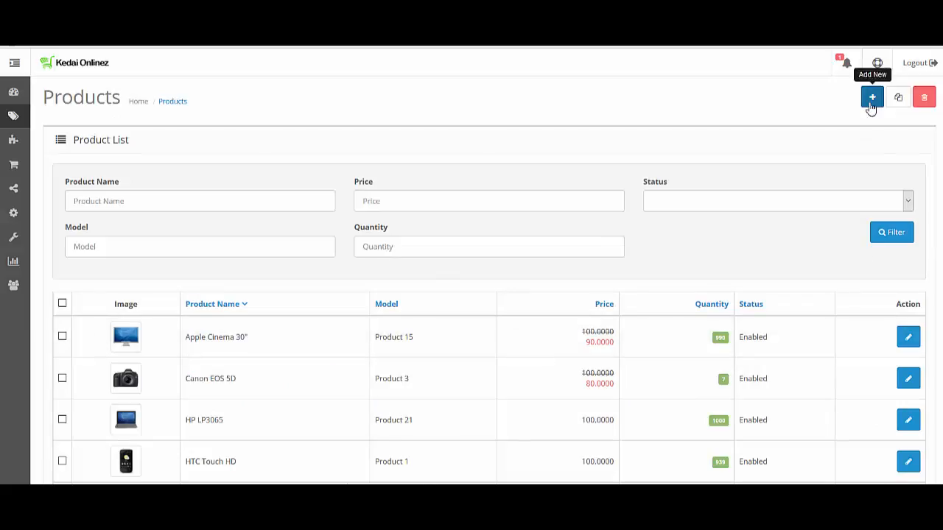
# Step: Start adding a new product to the store's product list
pyautogui.click(871, 99)
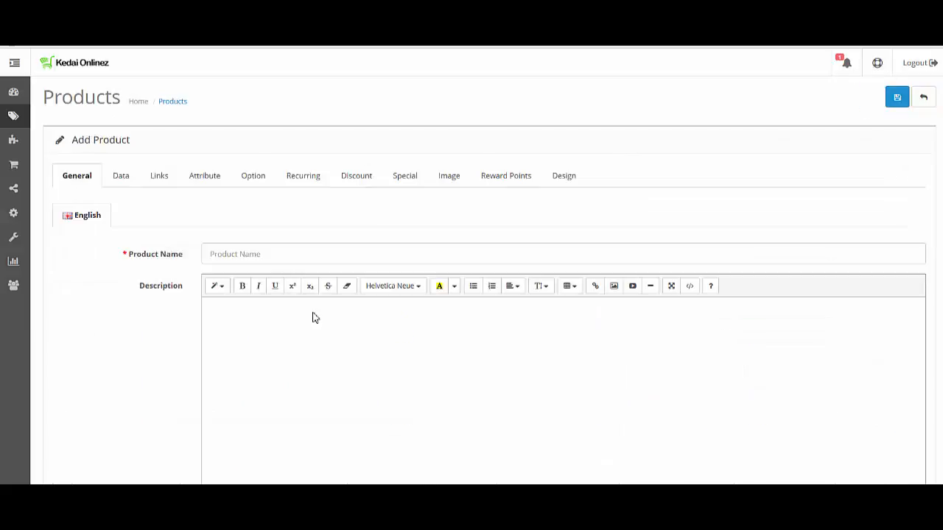
pyautogui.click(243, 248)
pyautogui.scroll(-1, 472, 294)
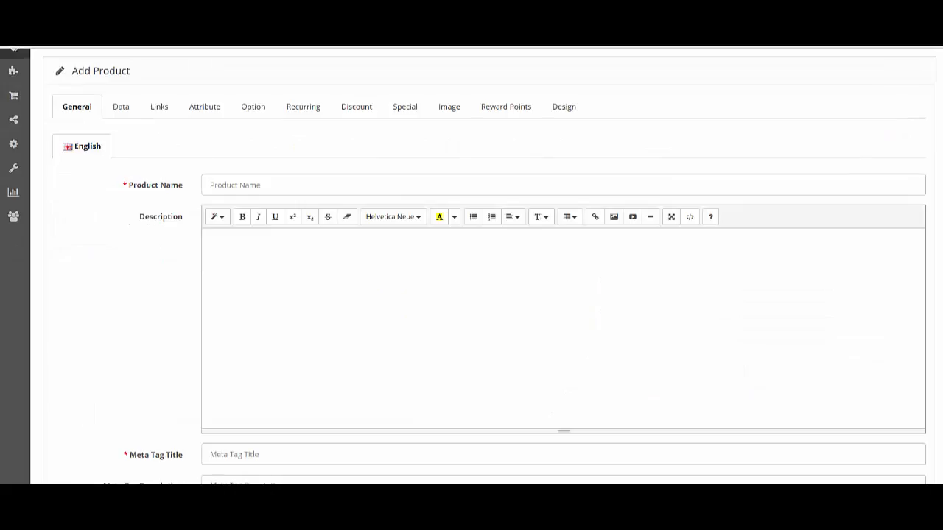
pyautogui.moveTo(190, 186); pyautogui.dragTo(131, 188)
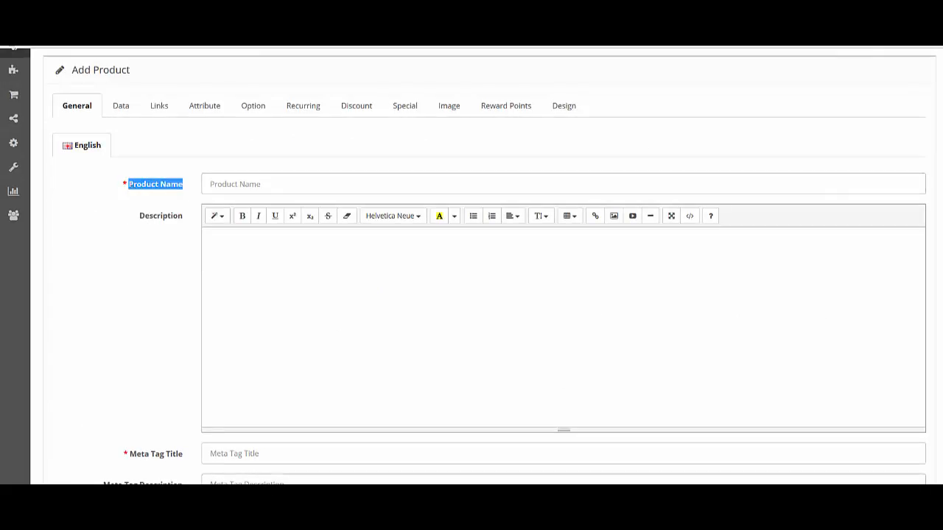
# Step: Copy the name SET SOLEKAN RINGKAS V'ASIA from the Notepad product notes into the Product Name field
pyautogui.hotkey('alt', 'Tab')
pyautogui.moveTo(573, 142); pyautogui.dragTo(432, 142)
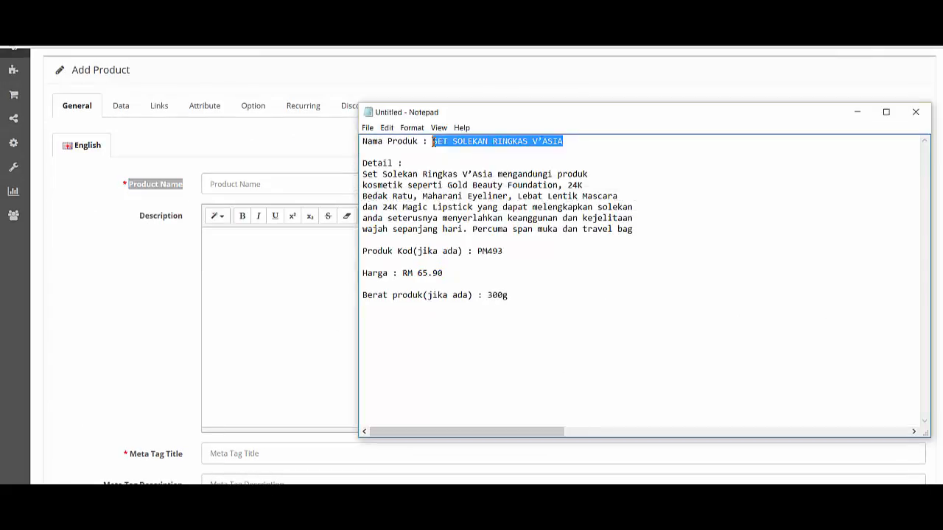
pyautogui.rightClick(441, 142)
pyautogui.click(467, 178)
pyautogui.click(253, 186)
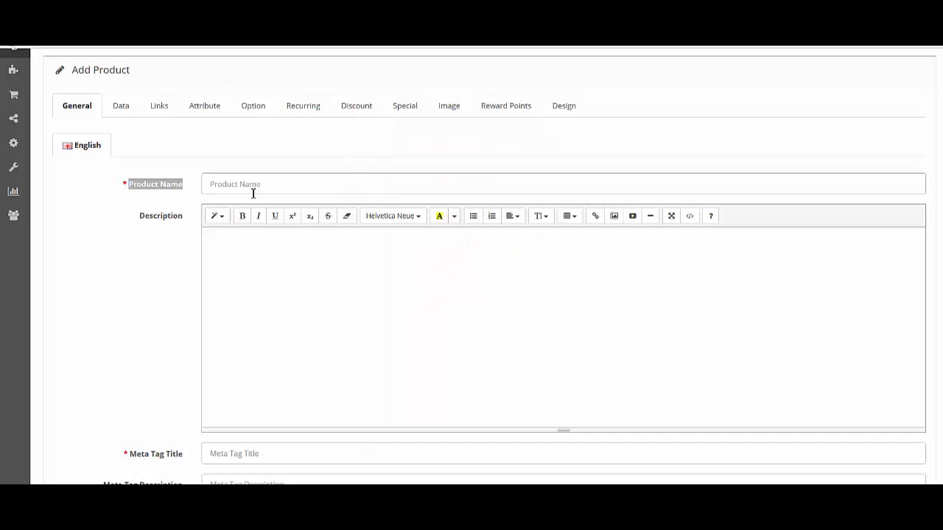
pyautogui.rightClick(253, 186)
pyautogui.click(278, 234)
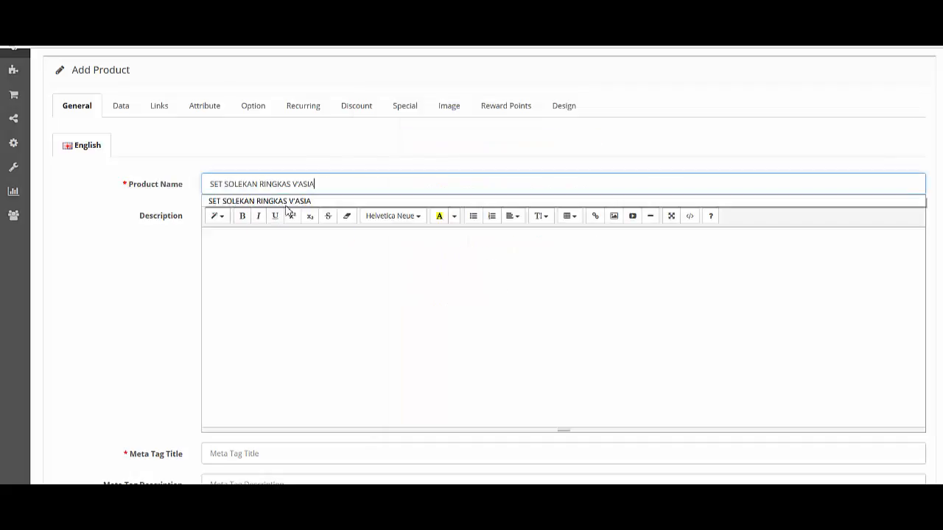
# Step: Copy the whole Detail paragraph from the Notepad product notes into the product's Description
pyautogui.click(270, 283)
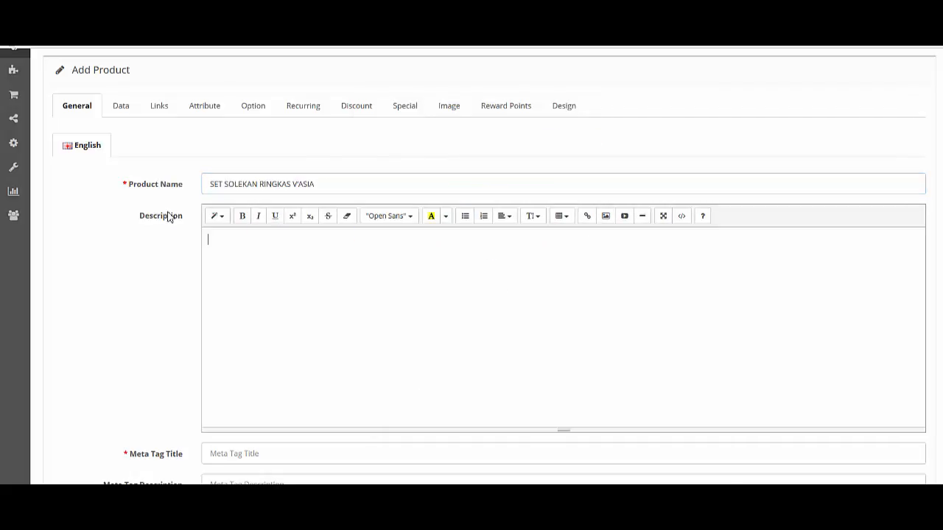
pyautogui.moveTo(184, 216); pyautogui.dragTo(153, 215)
pyautogui.hotkey('alt', 'Tab')
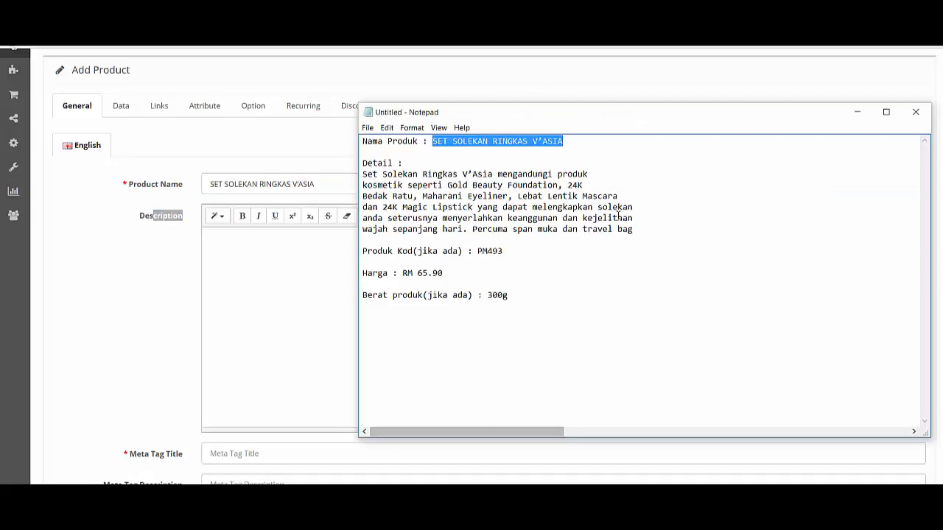
pyautogui.moveTo(635, 229); pyautogui.dragTo(366, 176)
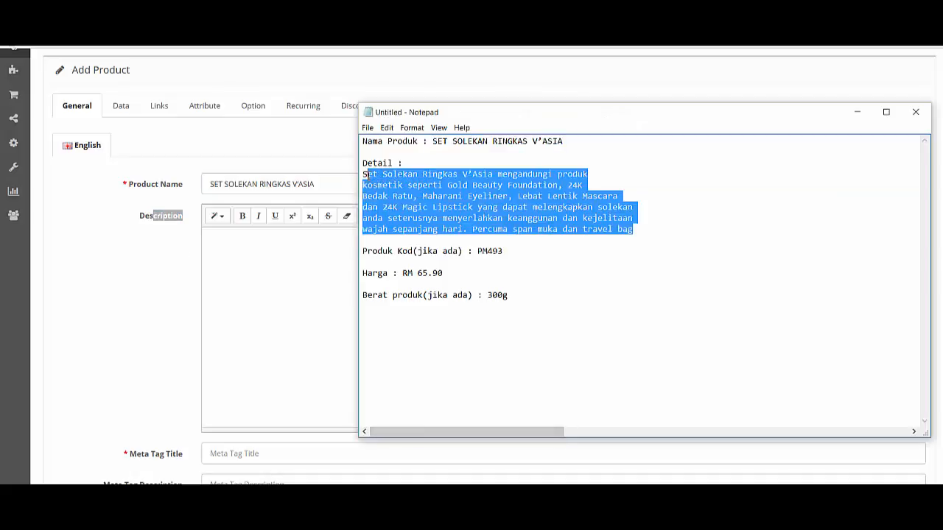
pyautogui.rightClick(377, 184)
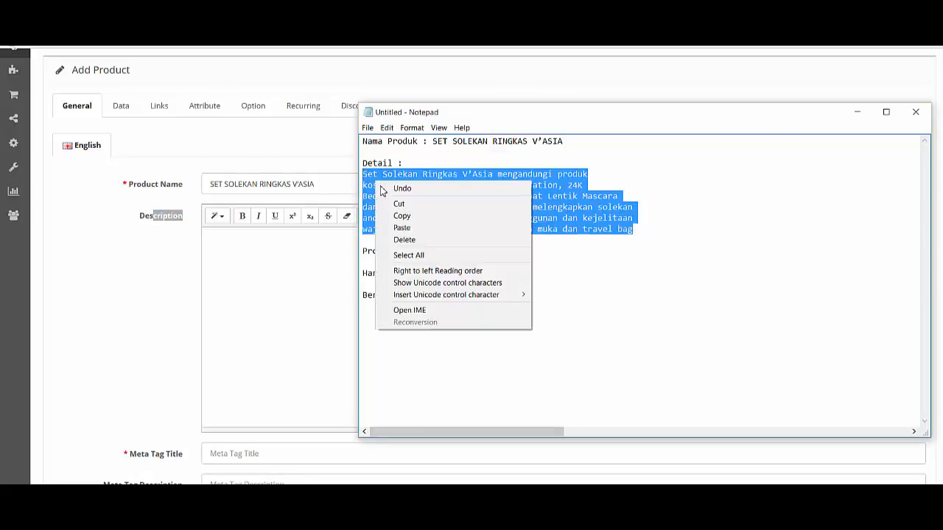
pyautogui.click(400, 215)
pyautogui.click(274, 254)
pyautogui.hotkey('ctrl', 'v')
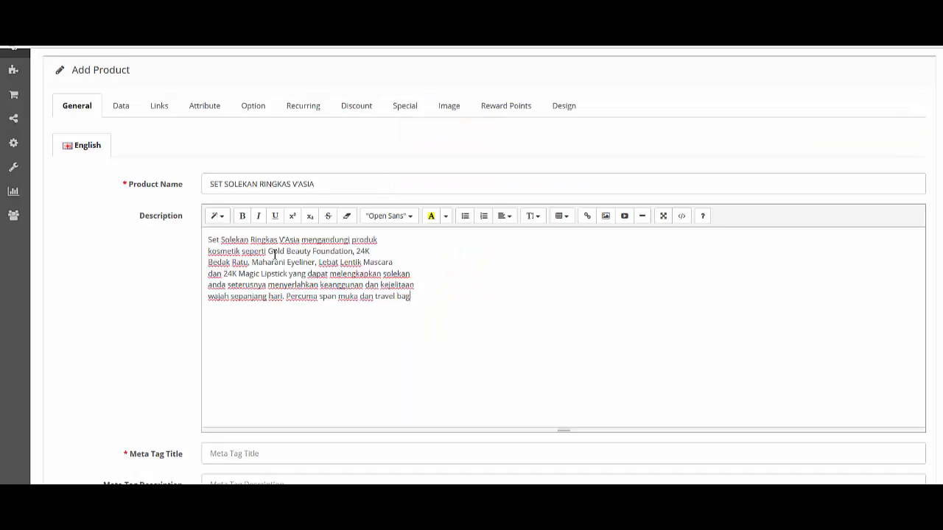
# Step: Remove the line breaks in the pasted description so it forms one continuous paragraph with spaces between the joined words
pyautogui.press('BackSpace')
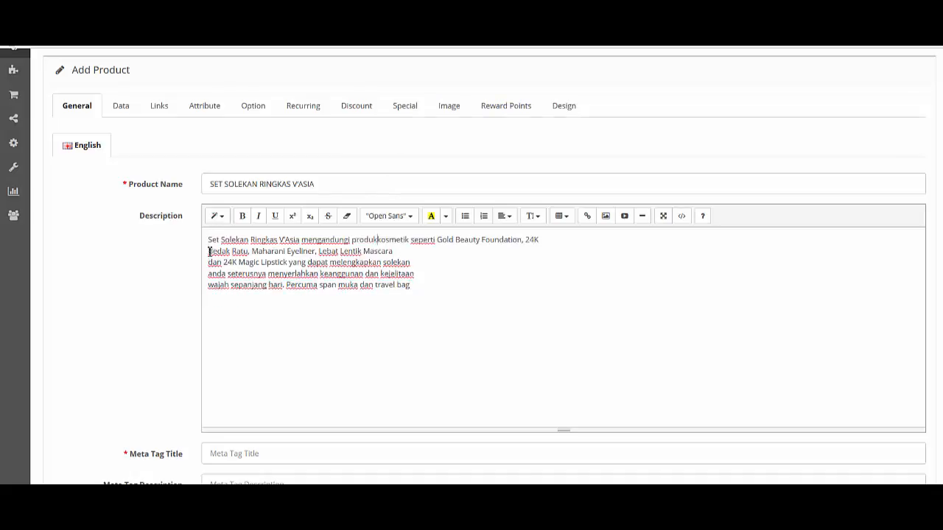
pyautogui.click(208, 252)
pyautogui.press('BackSpace')
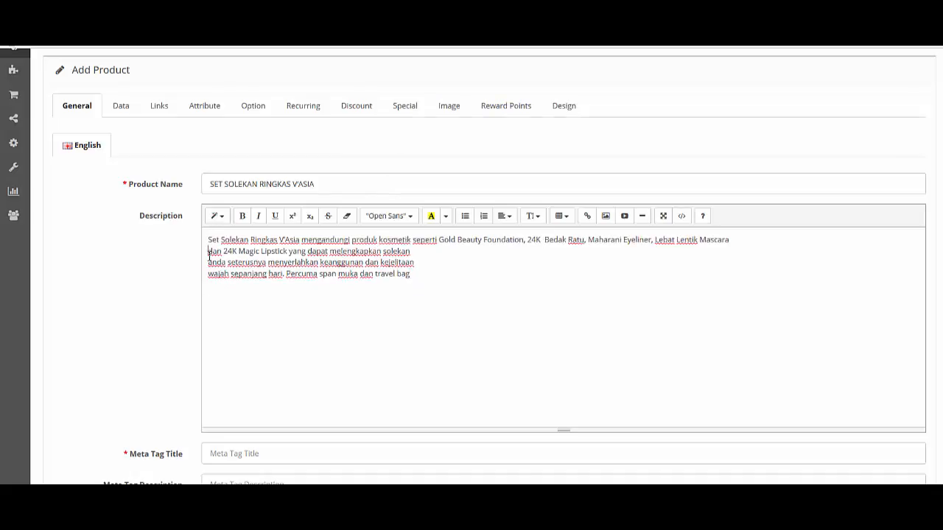
pyautogui.click(208, 253)
pyautogui.press('BackSpace')
pyautogui.click(208, 261)
pyautogui.press('BackSpace')
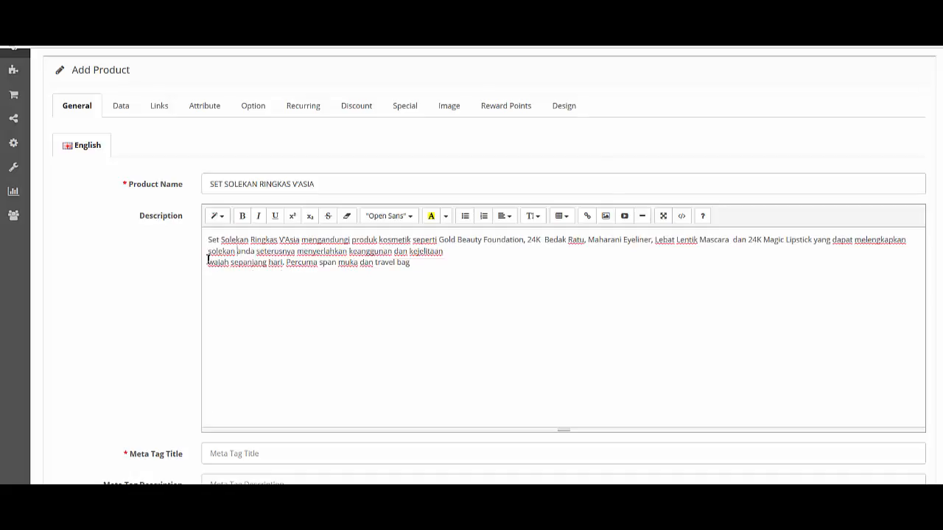
pyautogui.click(208, 263)
pyautogui.press('BackSpace')
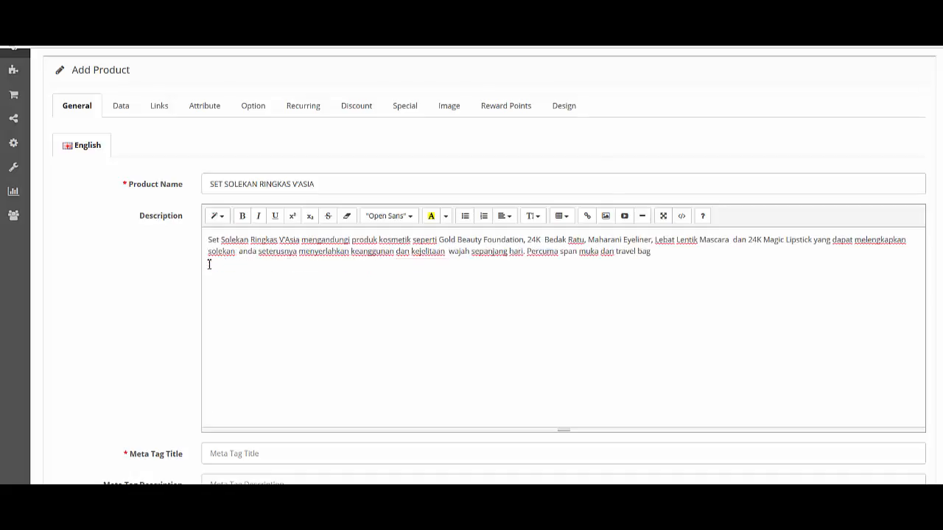
pyautogui.press('BackSpace')
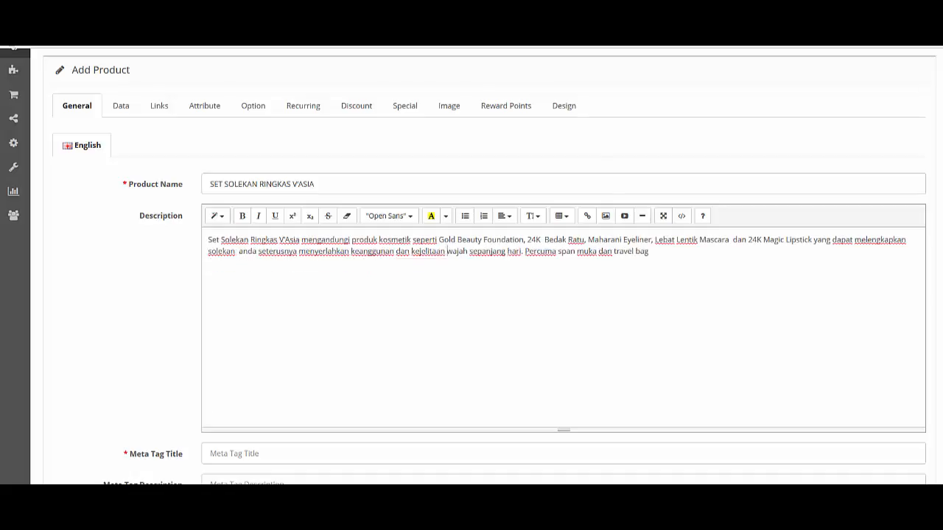
# Step: Copy the product name SET SOLEKAN RINGKAS V'ASIA into the Meta Tag Title field
pyautogui.scroll(-1, 442, 294)
pyautogui.moveTo(331, 153); pyautogui.dragTo(204, 151)
pyautogui.scroll(-2, 320, 347)
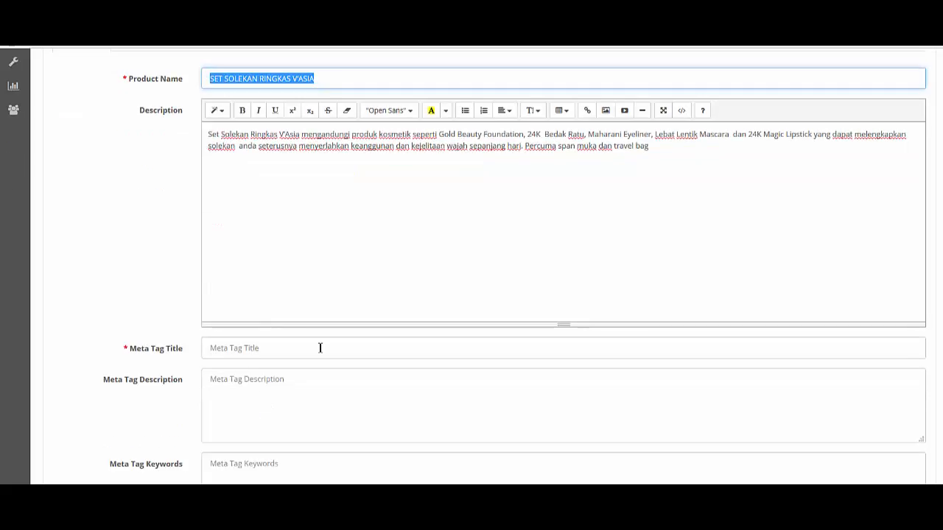
pyautogui.moveTo(181, 350); pyautogui.dragTo(141, 350)
pyautogui.click(235, 354)
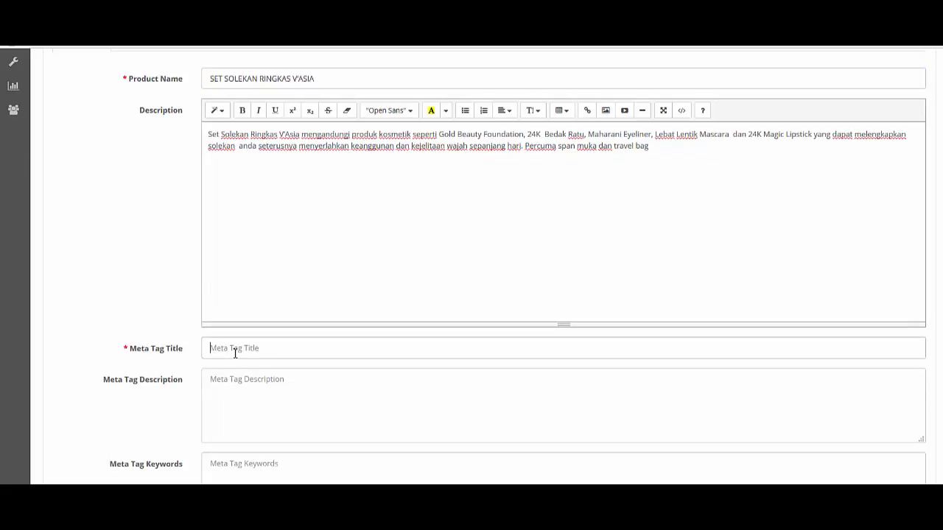
pyautogui.hotkey('ctrl', 'v')
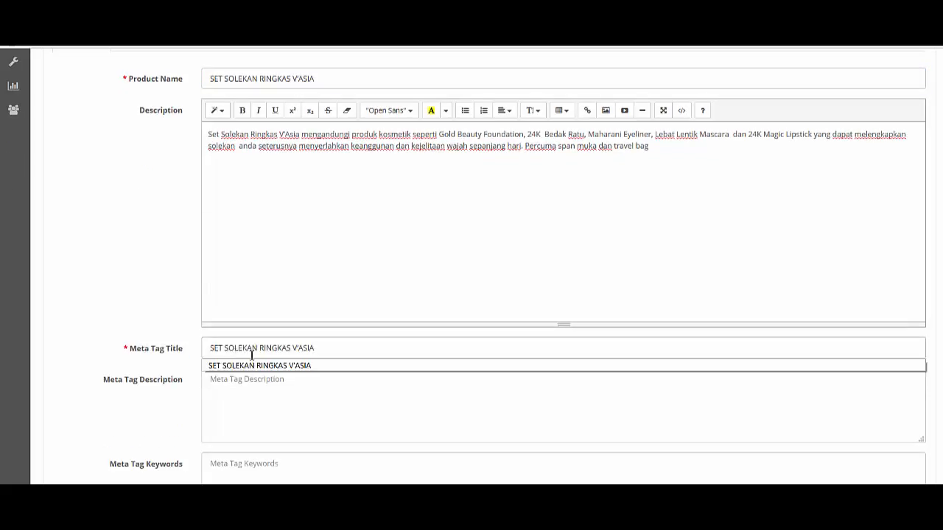
pyautogui.click(156, 326)
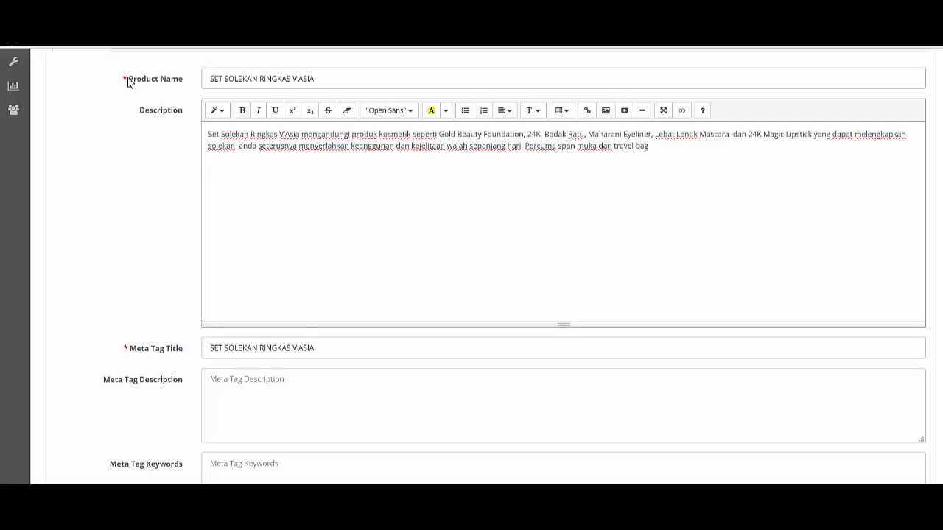
# Step: Go to the product's Data settings and open the Image Manager for its main image
pyautogui.scroll(-1, 244, 301)
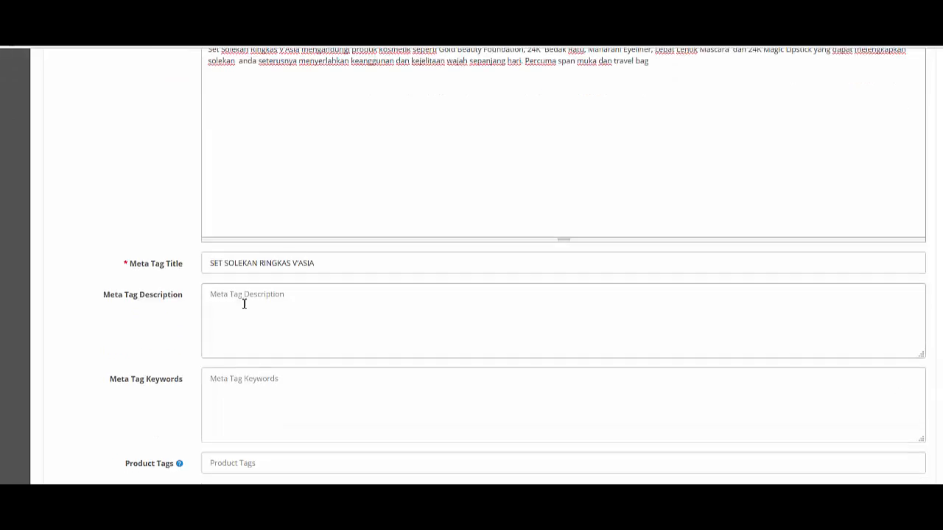
pyautogui.scroll(-1, 115, 194)
pyautogui.scroll(5, 114, 195)
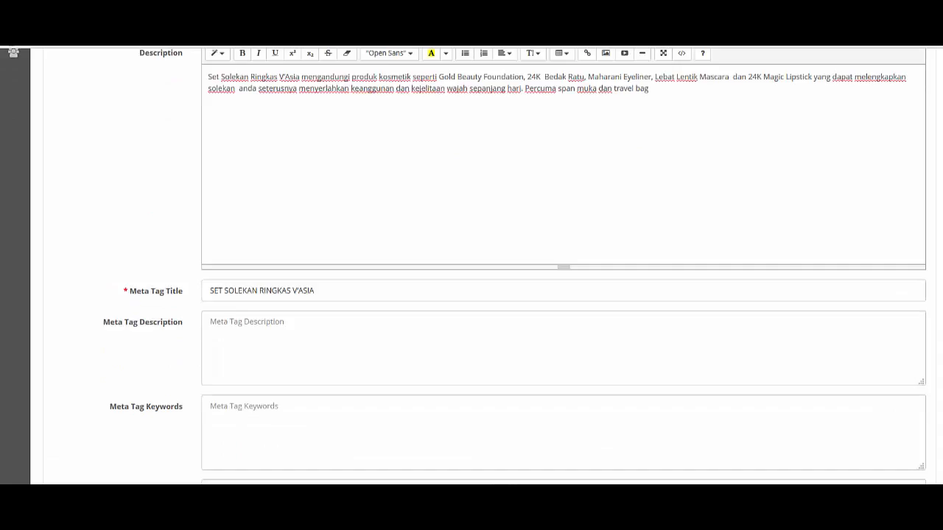
pyautogui.click(118, 178)
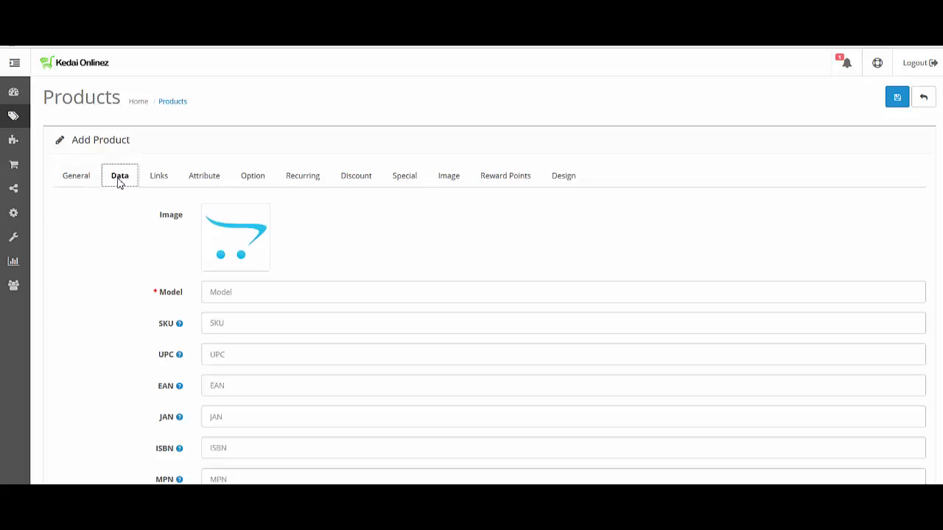
pyautogui.scroll(-1, 311, 192)
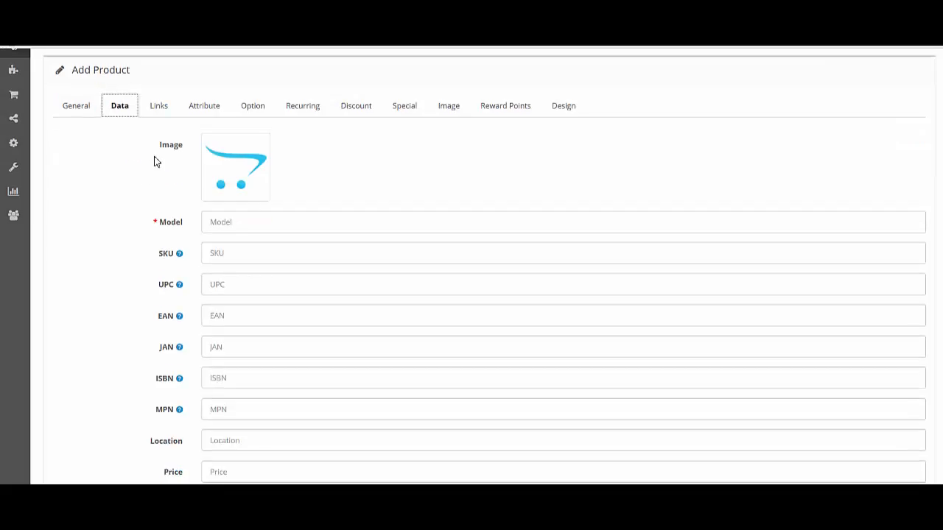
pyautogui.moveTo(187, 149); pyautogui.dragTo(175, 149)
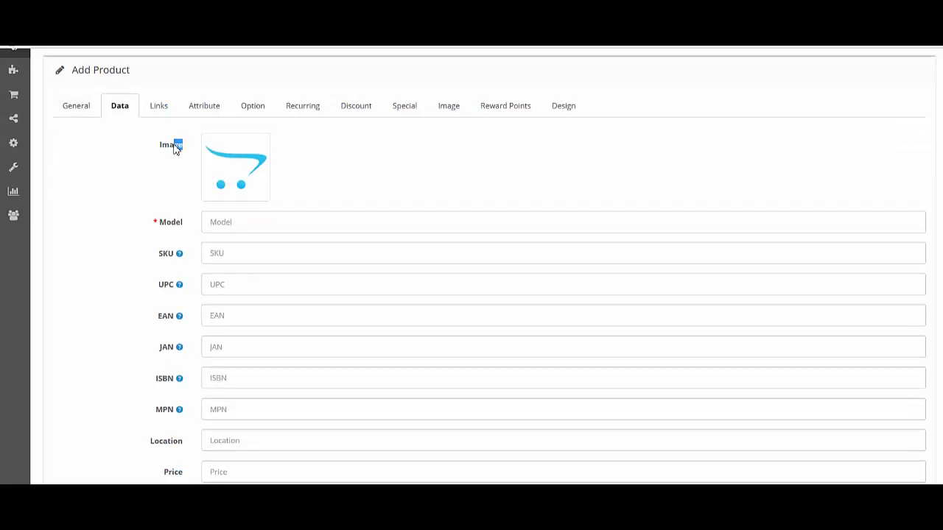
pyautogui.click(223, 188)
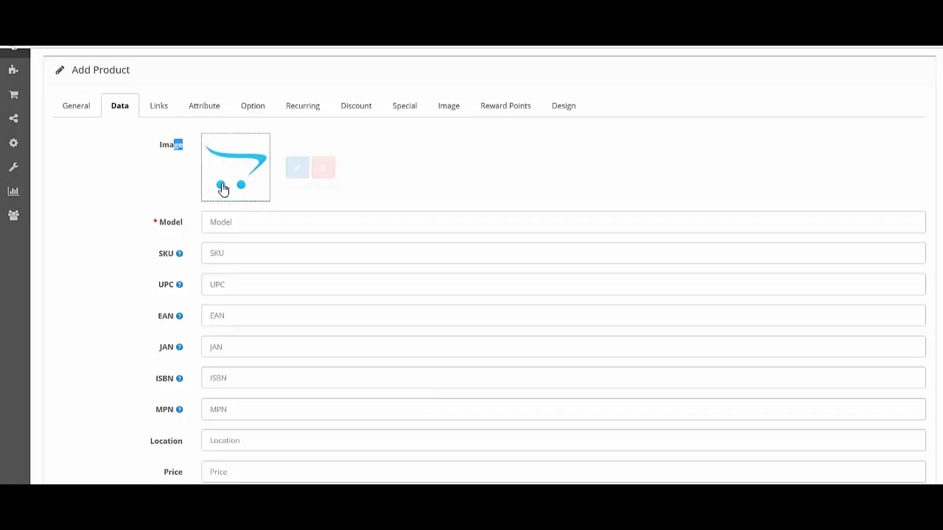
pyautogui.click(292, 176)
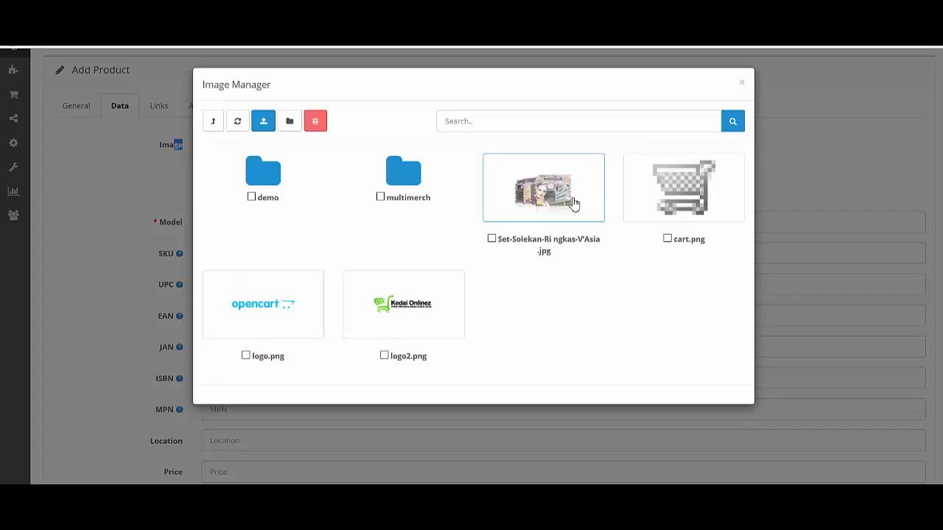
pyautogui.click(263, 121)
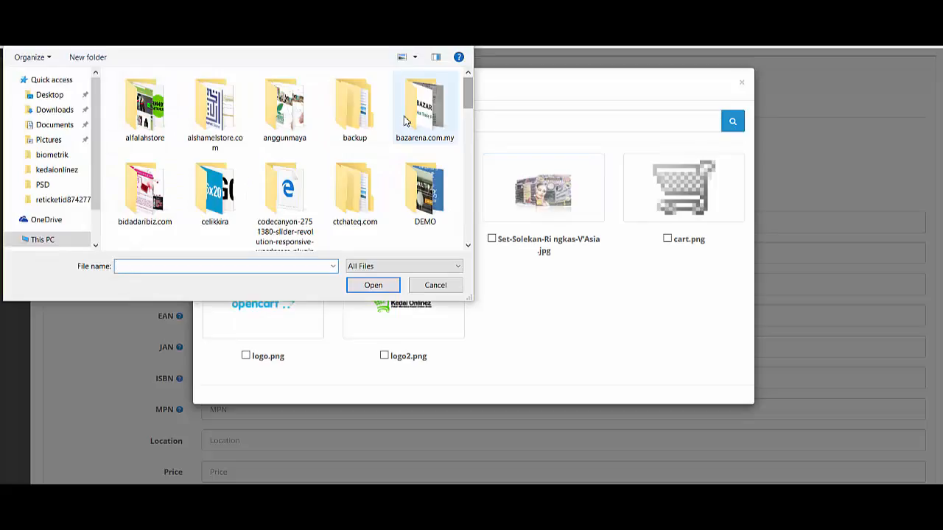
pyautogui.doubleClick(305, 116)
pyautogui.doubleClick(197, 121)
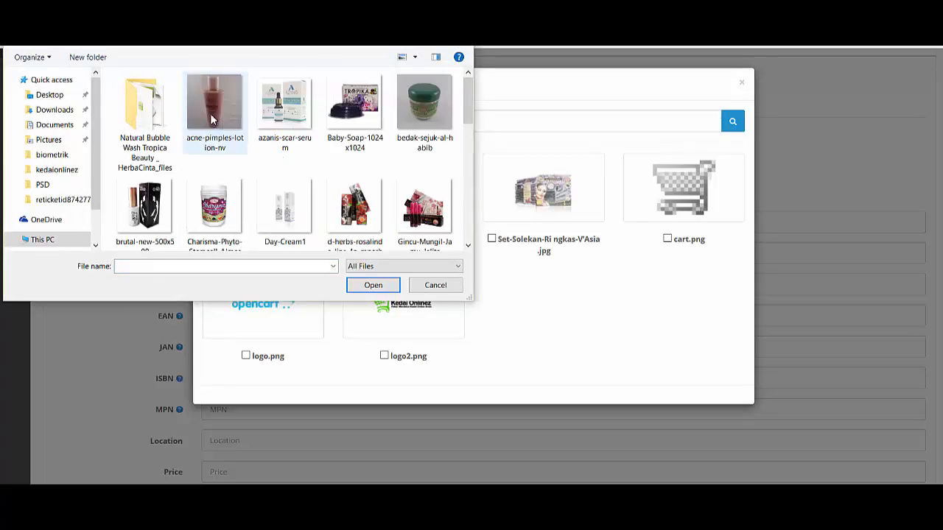
pyautogui.moveTo(472, 115); pyautogui.dragTo(476, 232)
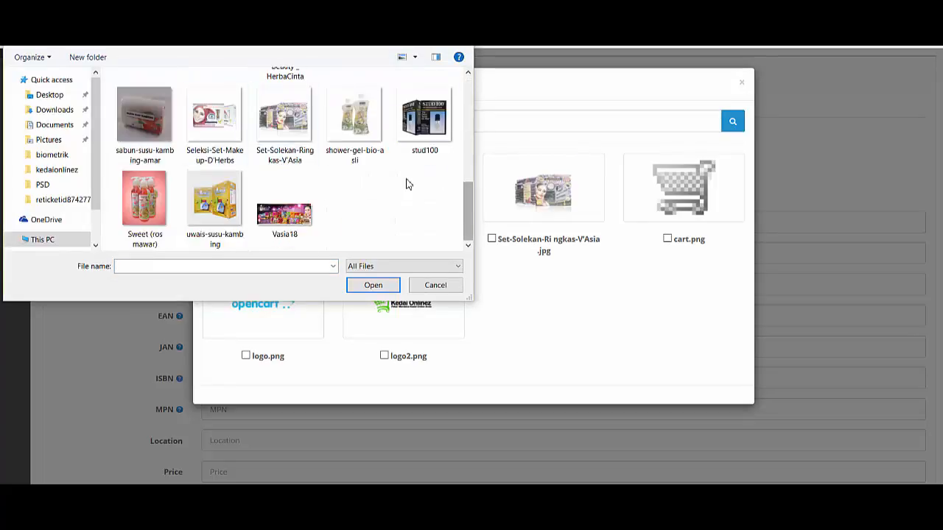
pyautogui.click(457, 11)
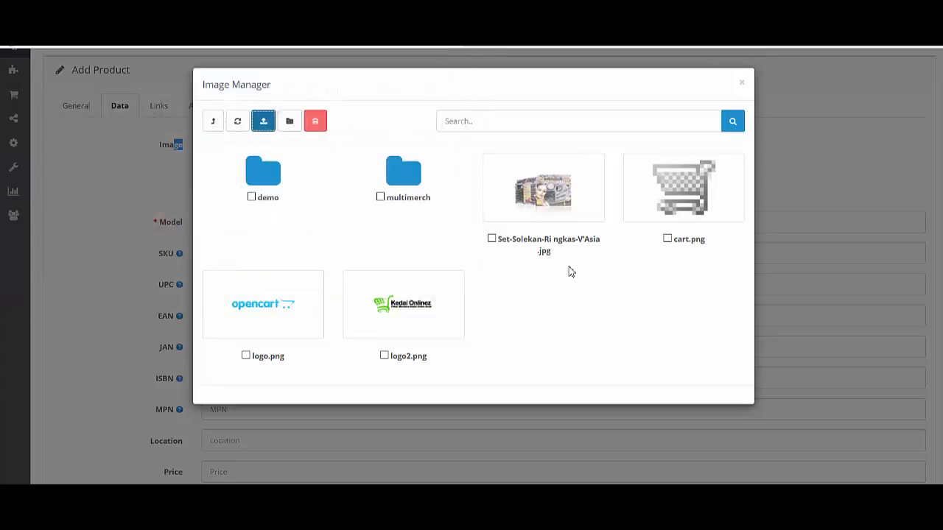
# Step: Choose the existing Set-Solekan-Ri ngkas-V'Asia.jpg as the product's main image
pyautogui.click(548, 198)
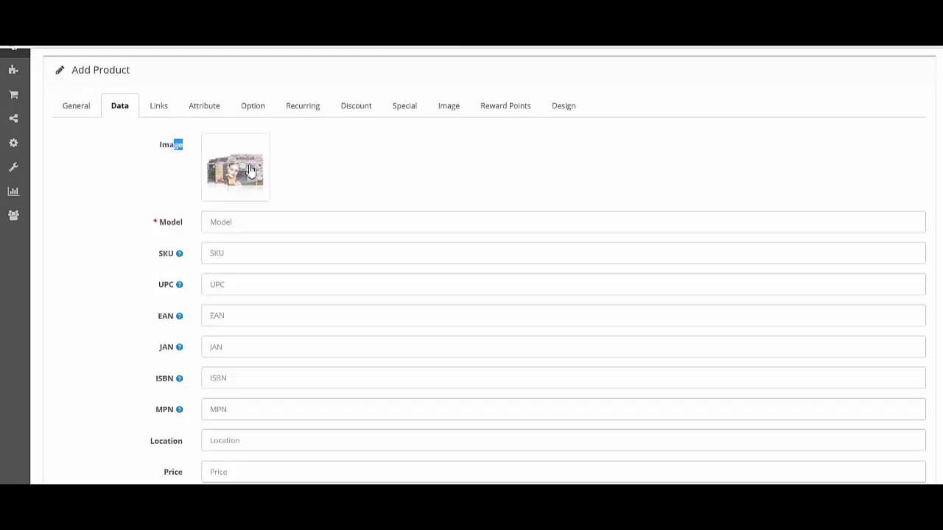
# Step: Copy the product code PM493 from the Notepad notes into the product's Model field
pyautogui.click(236, 223)
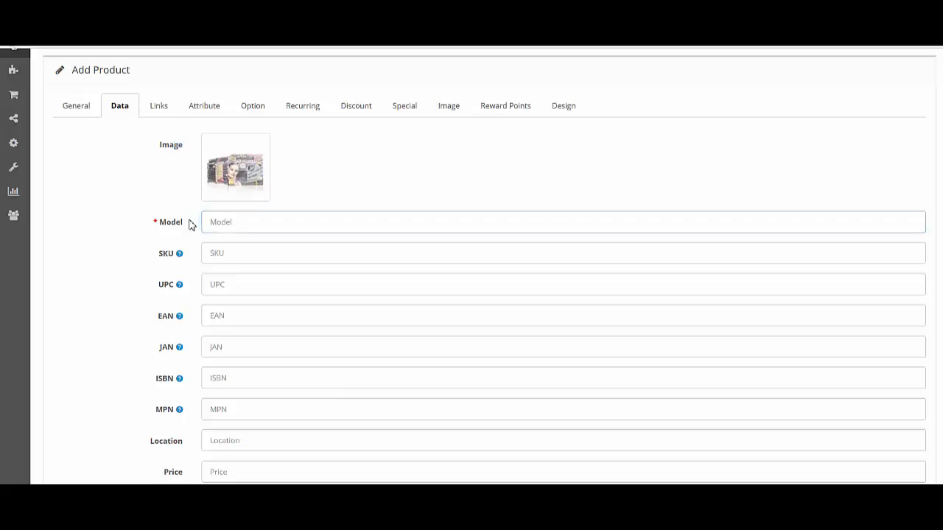
pyautogui.moveTo(190, 223); pyautogui.dragTo(164, 225)
pyautogui.click(228, 228)
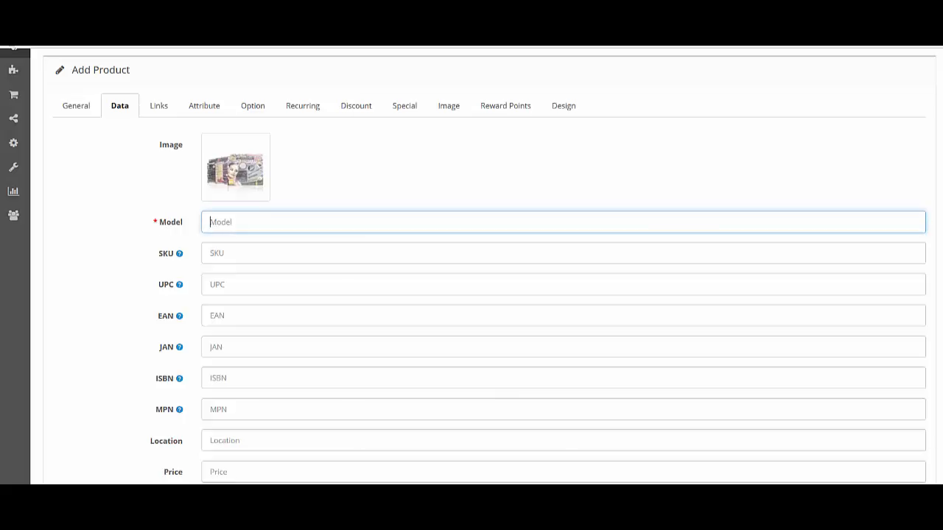
pyautogui.hotkey('alt', 'Tab')
pyautogui.moveTo(503, 251); pyautogui.dragTo(479, 253)
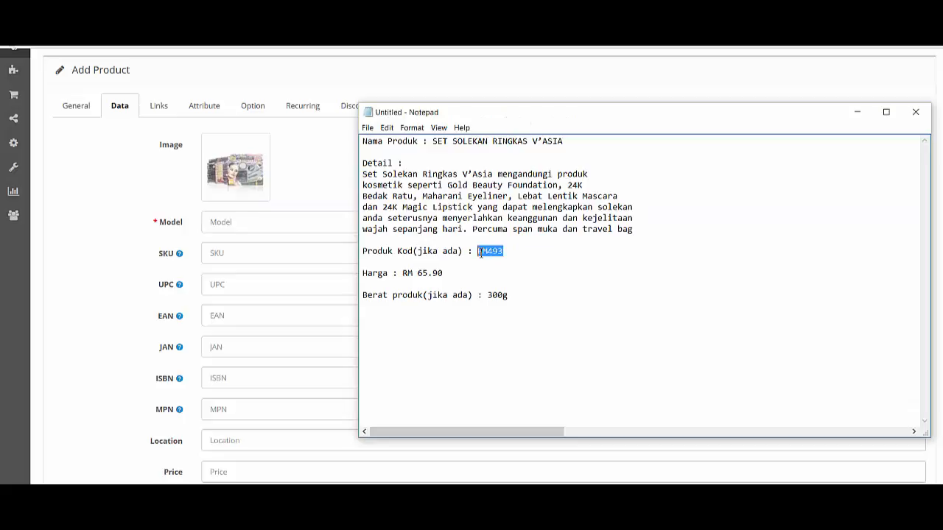
pyautogui.rightClick(480, 252)
pyautogui.click(492, 288)
pyautogui.click(274, 226)
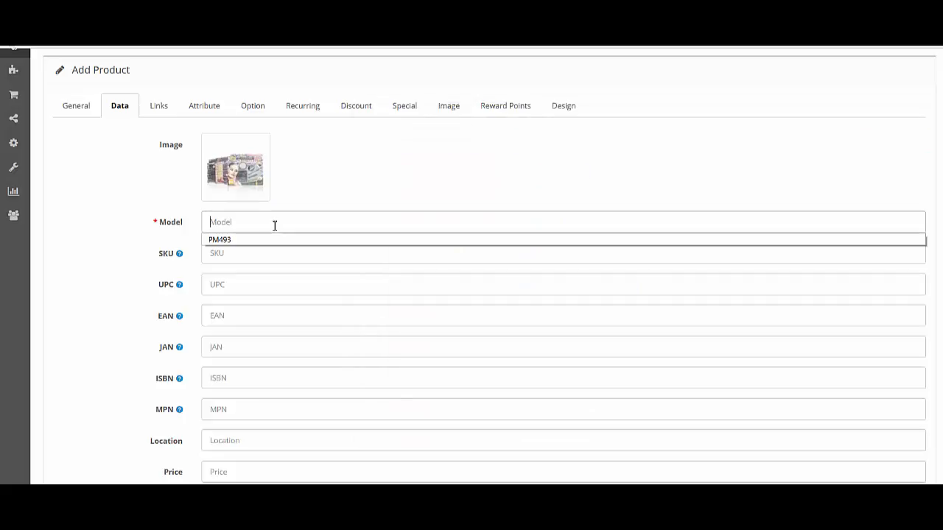
pyautogui.rightClick(274, 225)
pyautogui.click(286, 270)
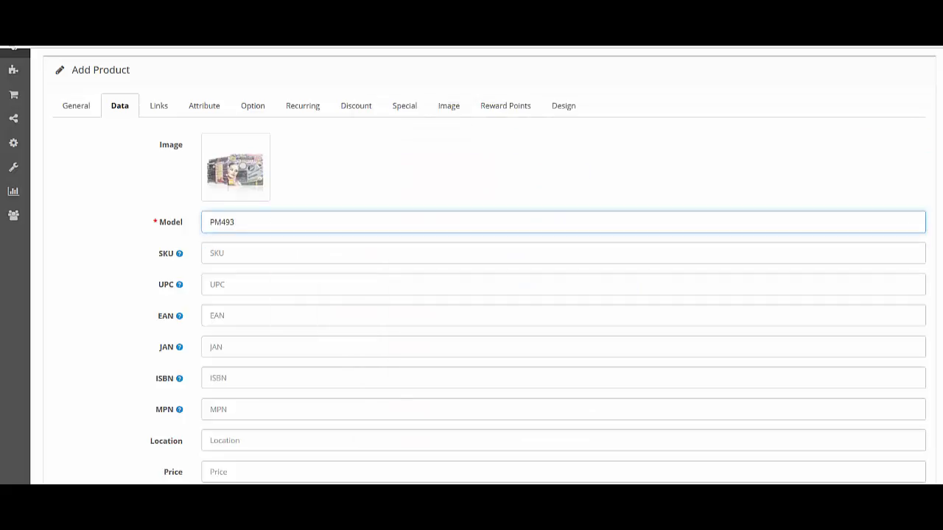
# Step: Set the product's stock quantity to 10
pyautogui.scroll(-3, 472, 294)
pyautogui.scroll(1, 471, 294)
pyautogui.scroll(-1, 472, 294)
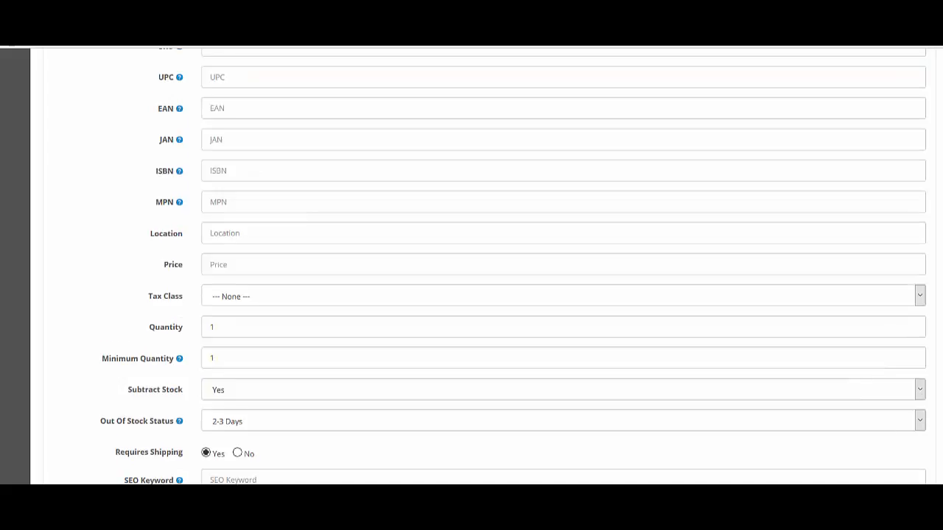
pyautogui.scroll(-2, 471, 295)
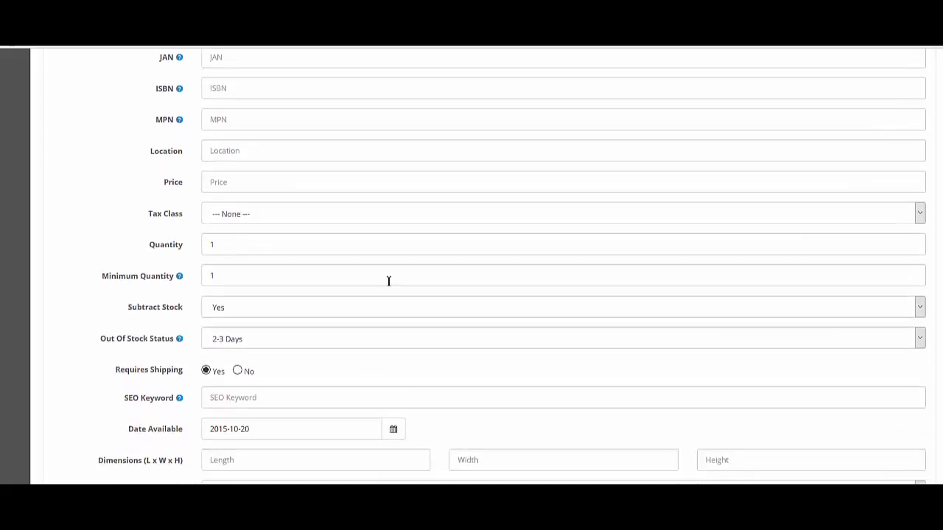
pyautogui.click(300, 246)
pyautogui.click(280, 267)
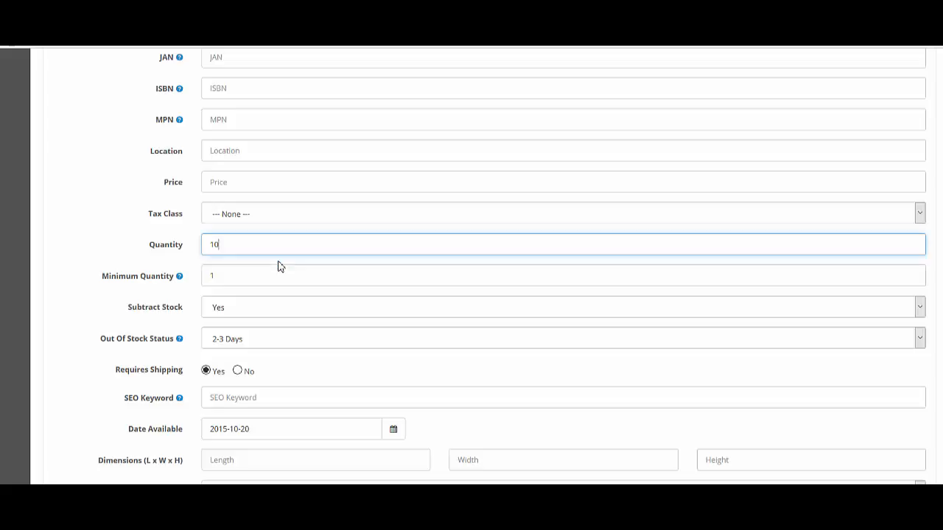
# Step: Copy the price 65.90 from the Notepad notes into the product's Price field
pyautogui.click(246, 183)
pyautogui.moveTo(165, 189); pyautogui.dragTo(187, 189)
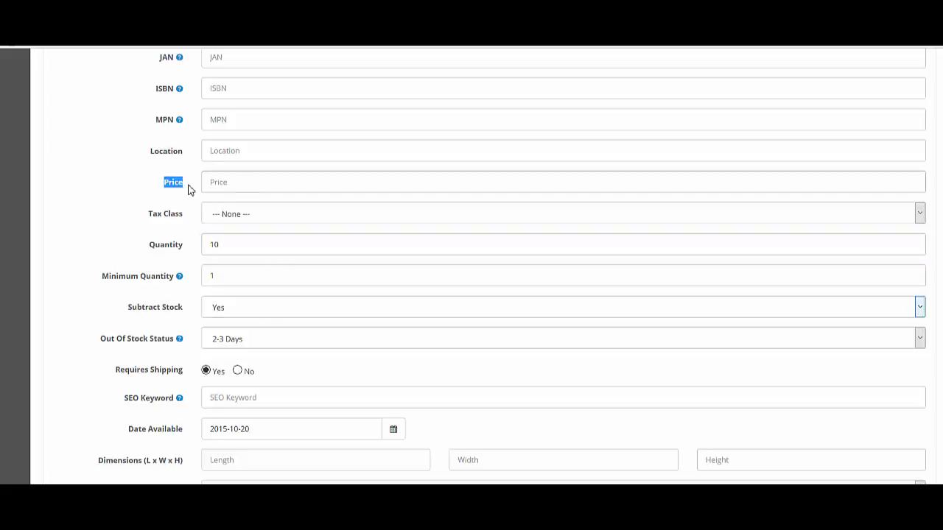
pyautogui.hotkey('alt', 'Tab')
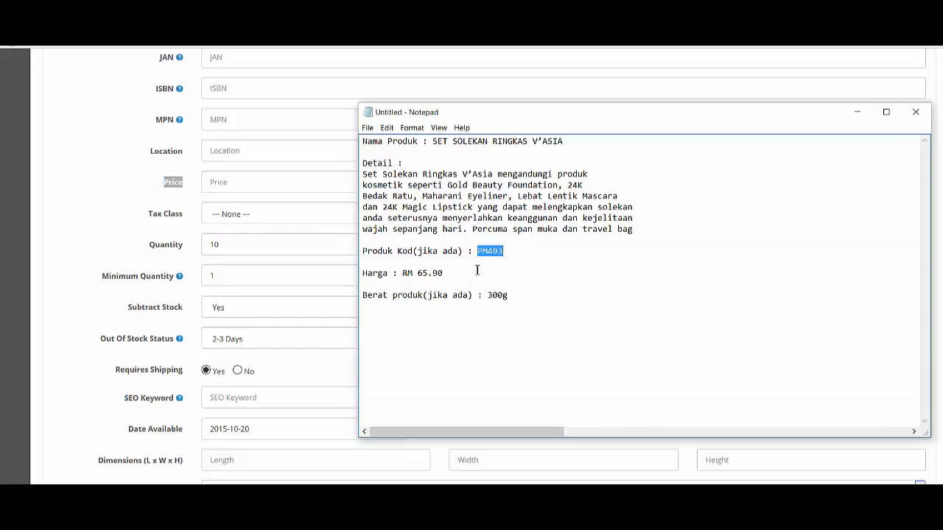
pyautogui.moveTo(443, 273); pyautogui.dragTo(422, 272)
pyautogui.rightClick(421, 275)
pyautogui.click(451, 308)
pyautogui.click(246, 183)
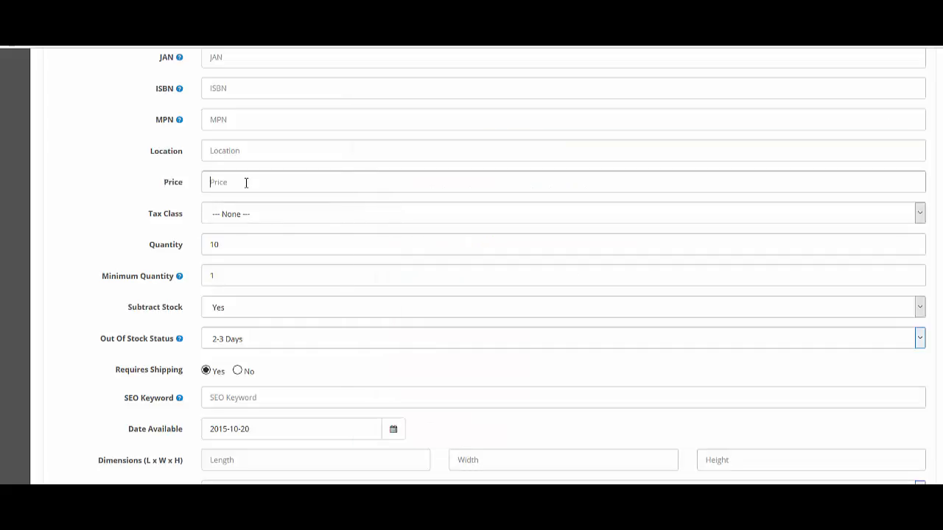
pyautogui.rightClick(246, 182)
pyautogui.click(284, 226)
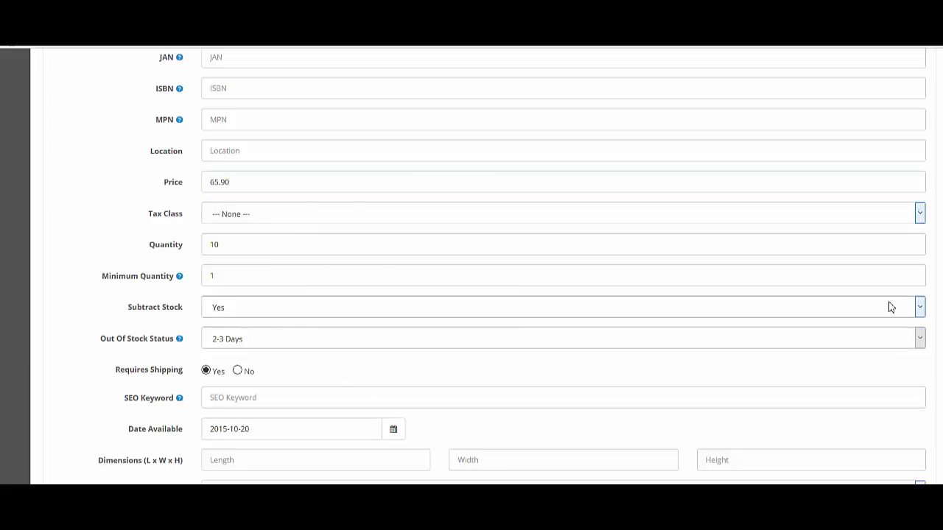
# Step: Set the product's Out Of Stock Status to In Stock
pyautogui.scroll(-1, 737, 294)
pyautogui.moveTo(147, 293)
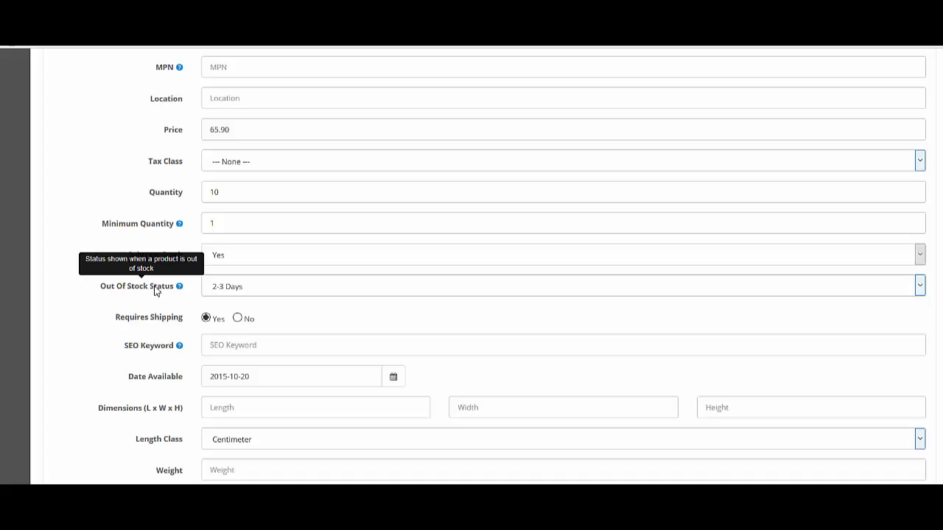
pyautogui.click(230, 290)
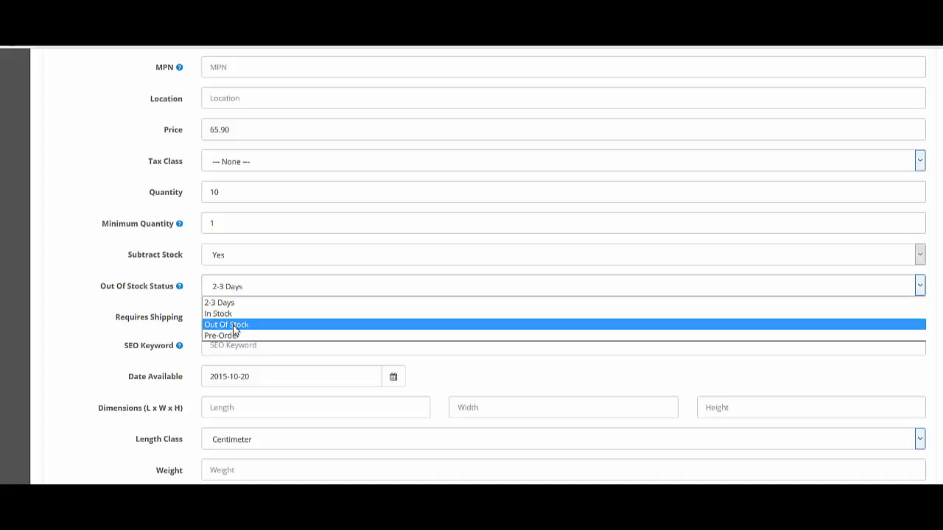
pyautogui.click(235, 313)
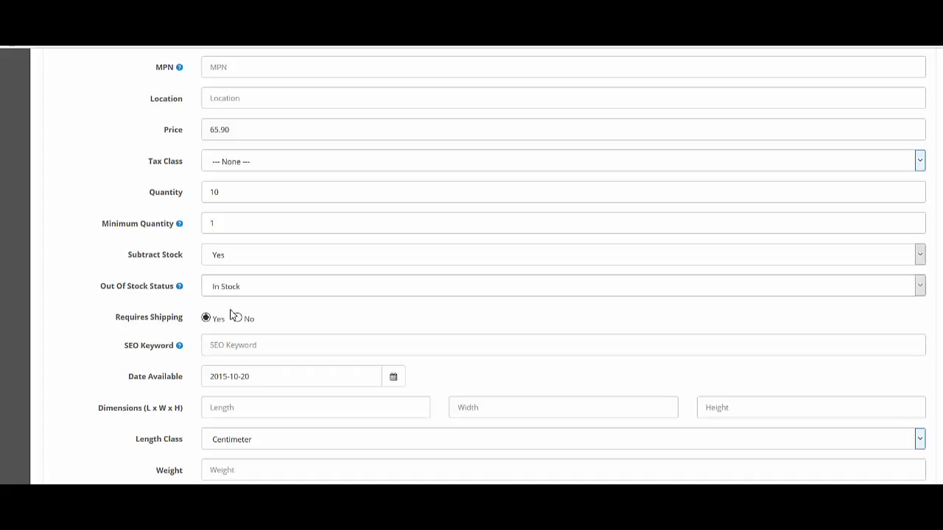
# Step: Copy the product name SET SOLEKAN RINGKAS V'ASIA from the Notepad notes into the SEO Keyword field
pyautogui.scroll(-3, 295, 235)
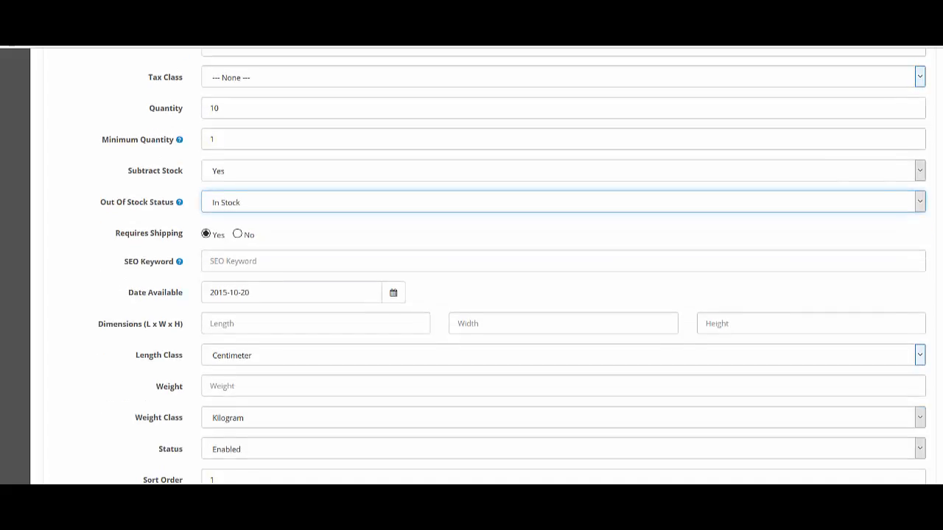
pyautogui.moveTo(178, 236)
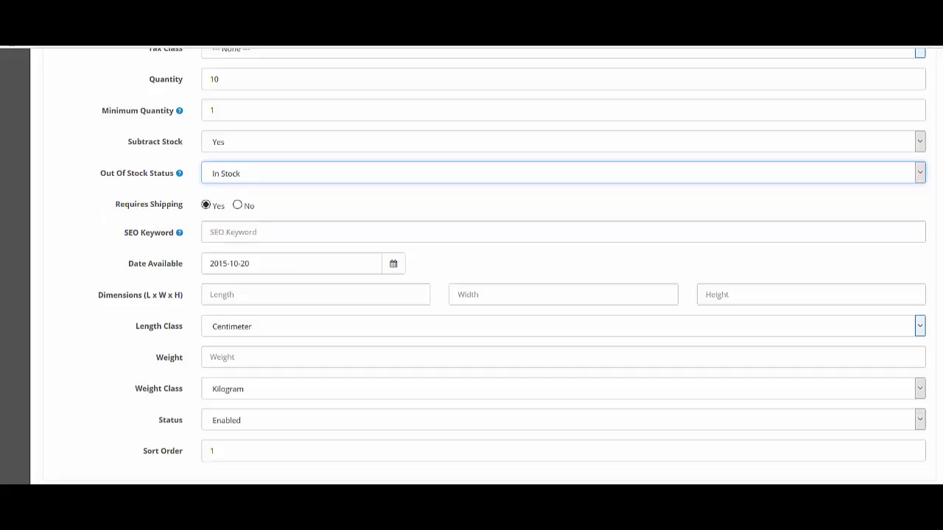
pyautogui.scroll(10, 457, 335)
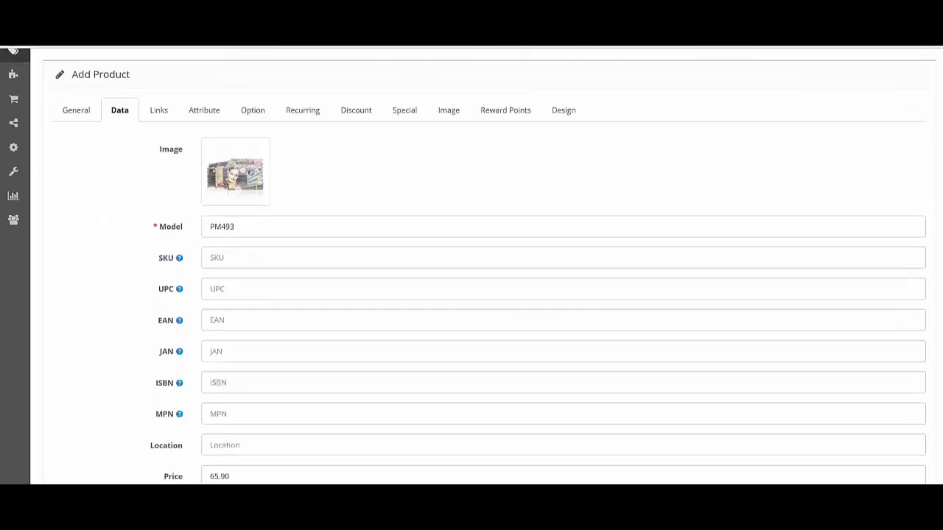
pyautogui.hotkey('alt', 'Tab')
pyautogui.moveTo(564, 142); pyautogui.dragTo(433, 144)
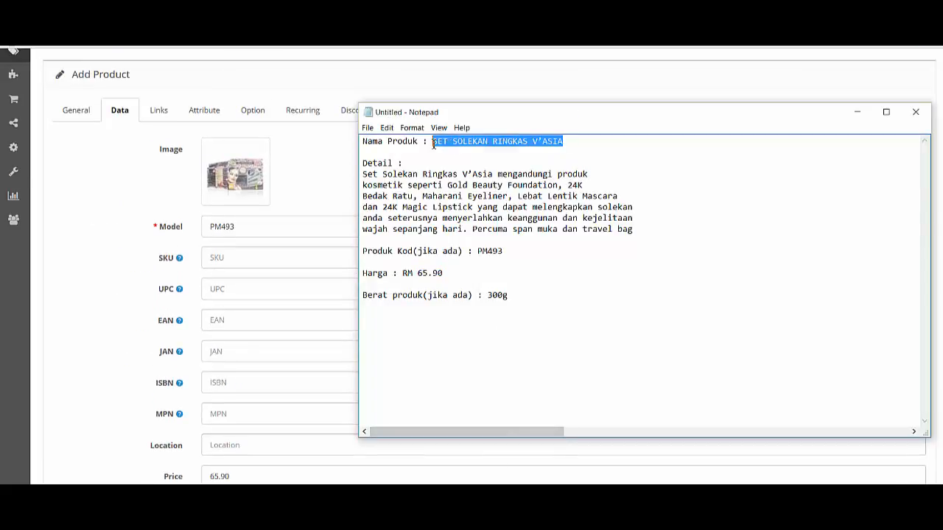
pyautogui.hotkey('ctrl', 'c')
pyautogui.hotkey('alt', 'Tab')
pyautogui.scroll(-5, 410, 339)
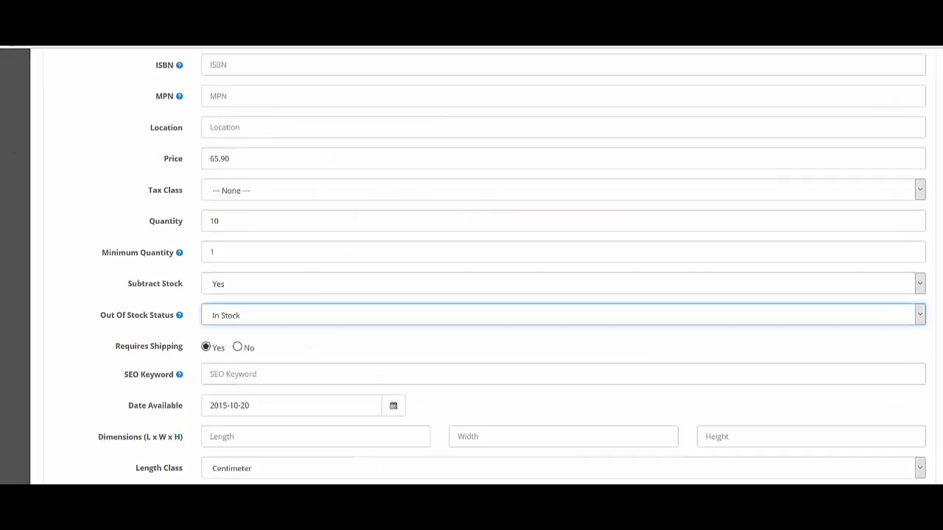
pyautogui.click(293, 321)
pyautogui.hotkey('ctrl', 'v')
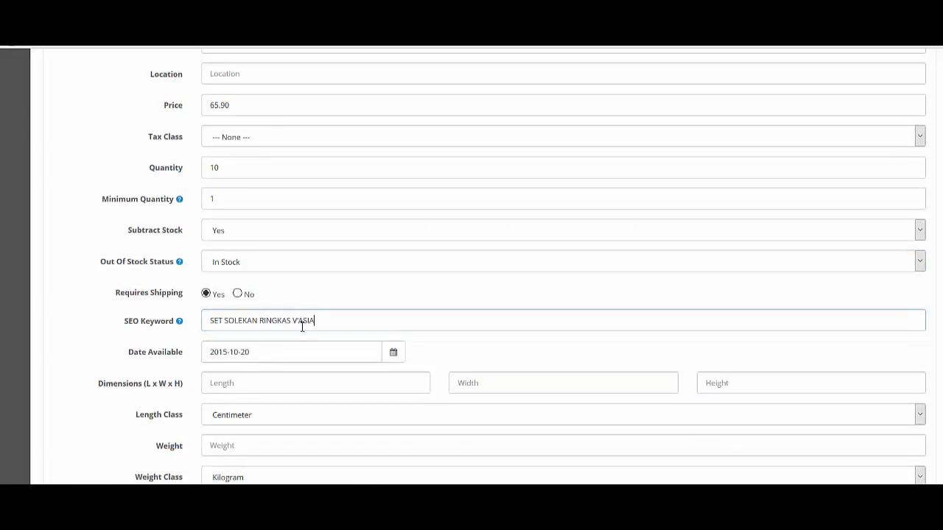
# Step: Remove the apostrophe from the SEO keyword and replace its spaces with hyphens to make SET-SOLEKAN-RINGKAS-VASIA
pyautogui.click(302, 322)
pyautogui.press('BackSpace')
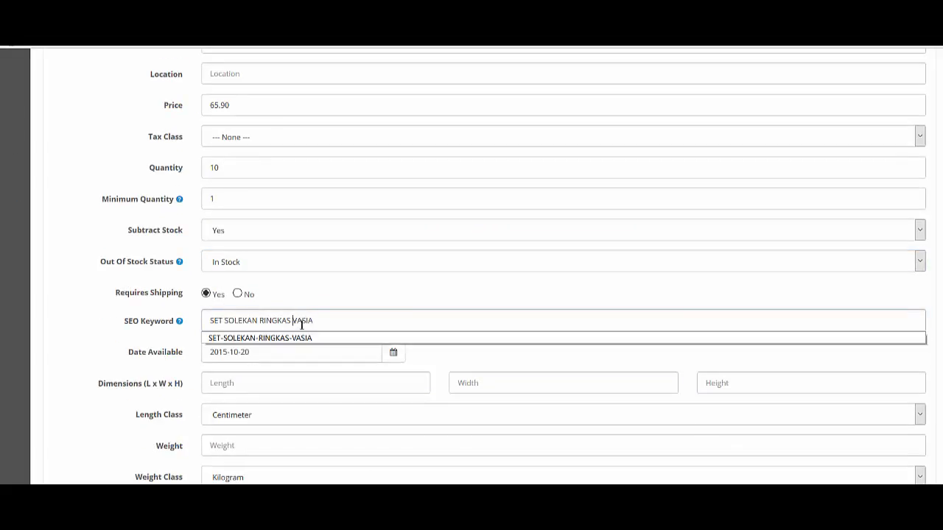
pyautogui.press('BackSpace')
pyautogui.write('-')
pyautogui.click(260, 322)
pyautogui.press('BackSpace')
pyautogui.write('-')
pyautogui.click(226, 322)
pyautogui.press('BackSpace')
pyautogui.write('-')
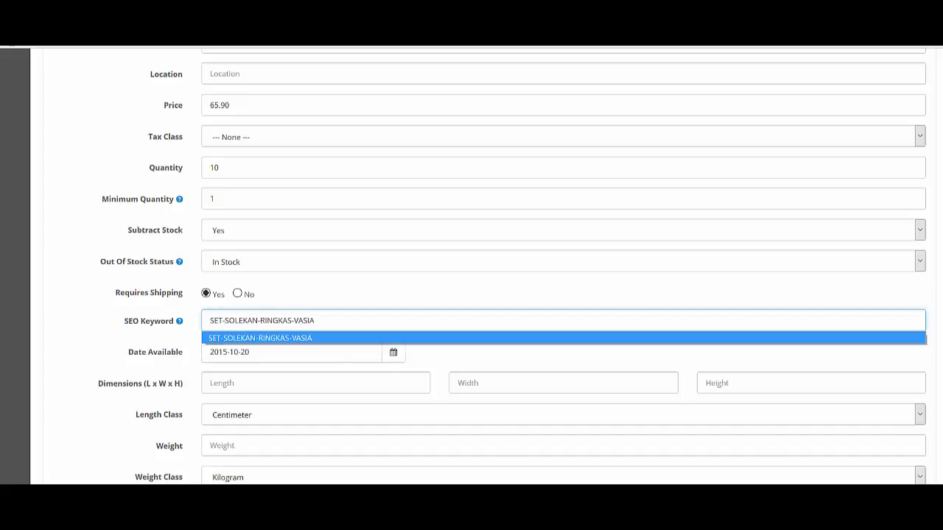
# Step: Enter the product weight from the Notepad notes as 300 with the weight class Gram
pyautogui.scroll(-3, 938, 339)
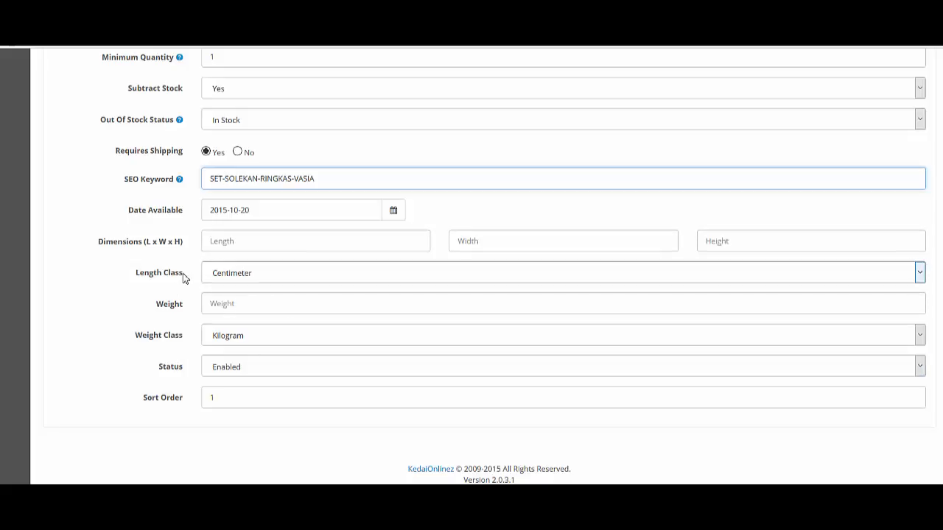
pyautogui.moveTo(184, 304); pyautogui.dragTo(155, 304)
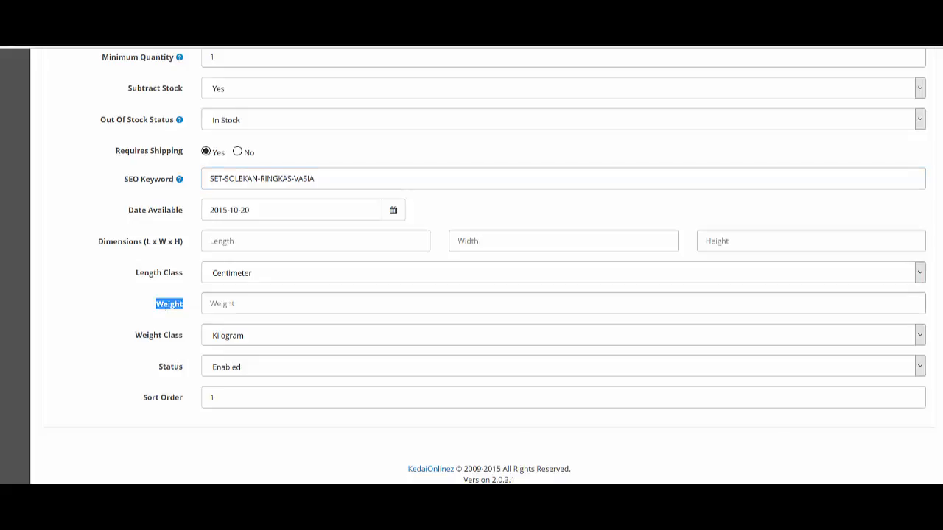
pyautogui.hotkey('alt', 'Tab')
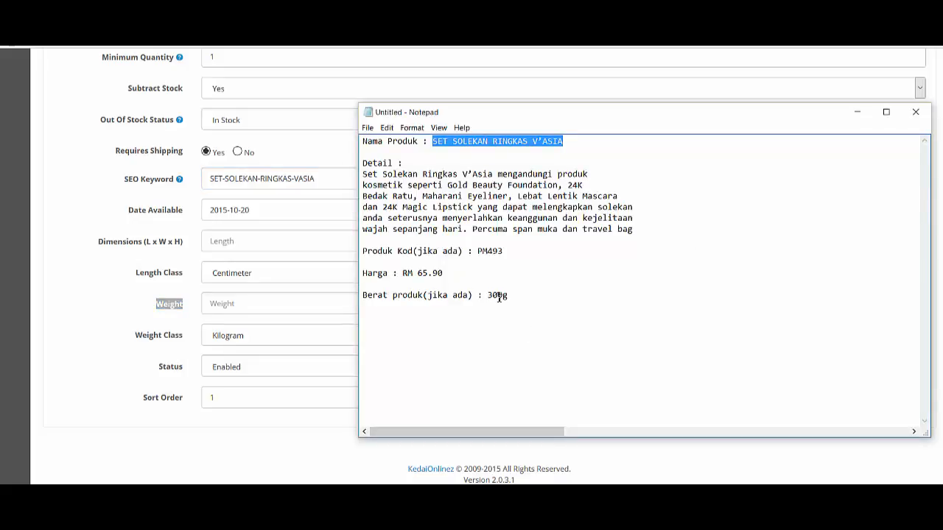
pyautogui.click(235, 306)
pyautogui.write('300')
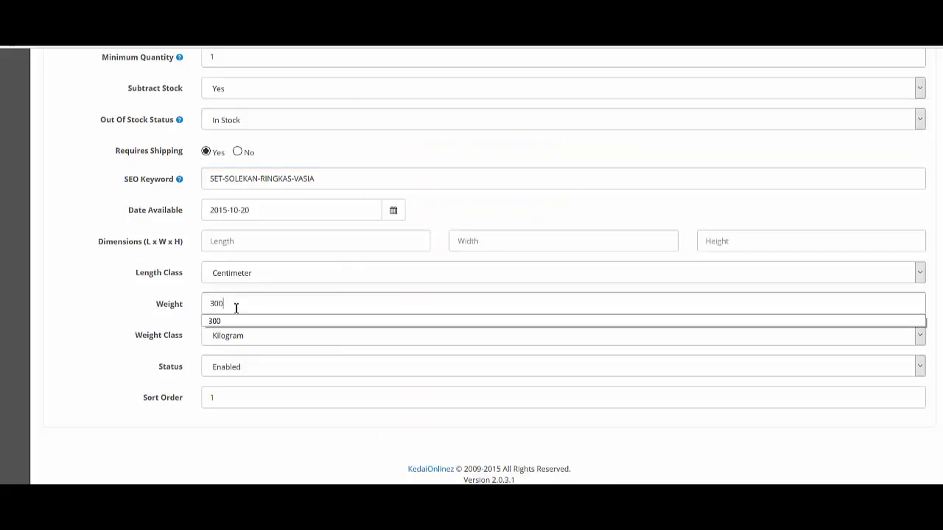
pyautogui.click(238, 335)
pyautogui.click(238, 361)
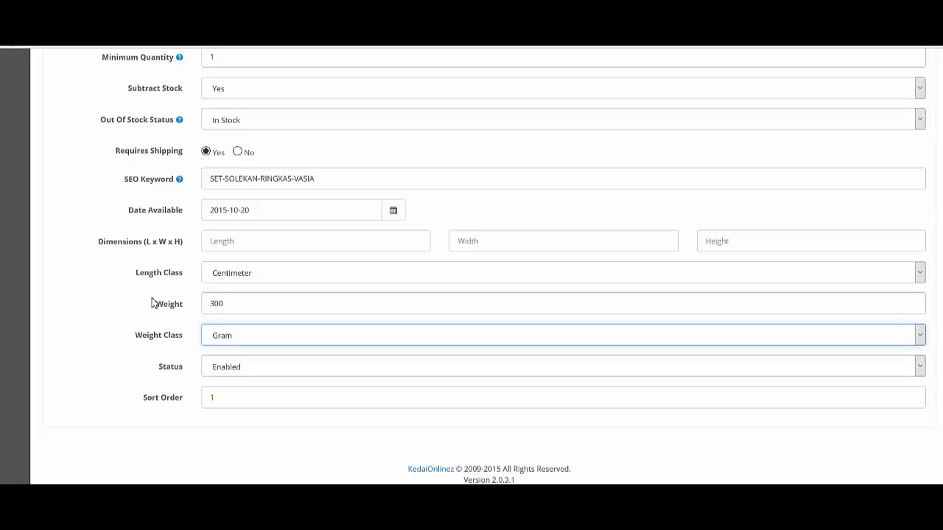
pyautogui.hotkey('shift', 'Tab')
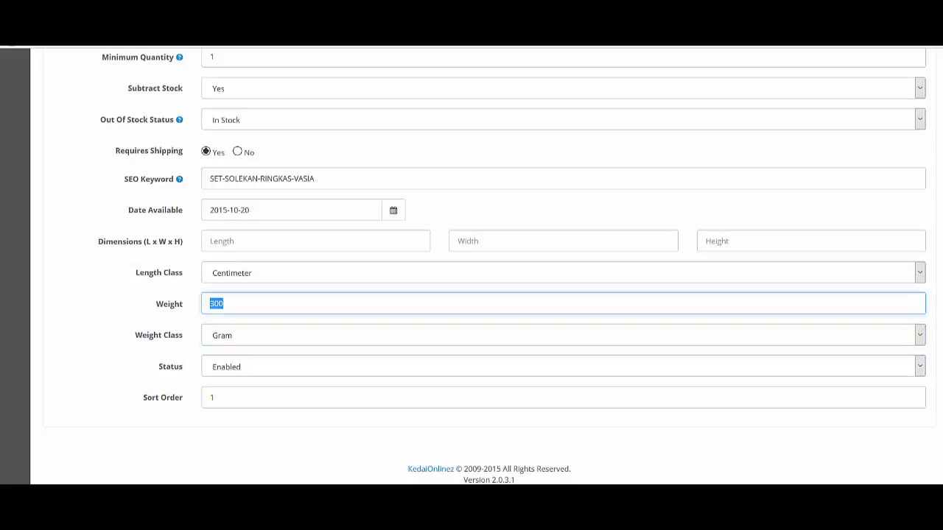
# Step: Add an additional image entry to the product and open the Image Manager for it
pyautogui.scroll(10, 472, 265)
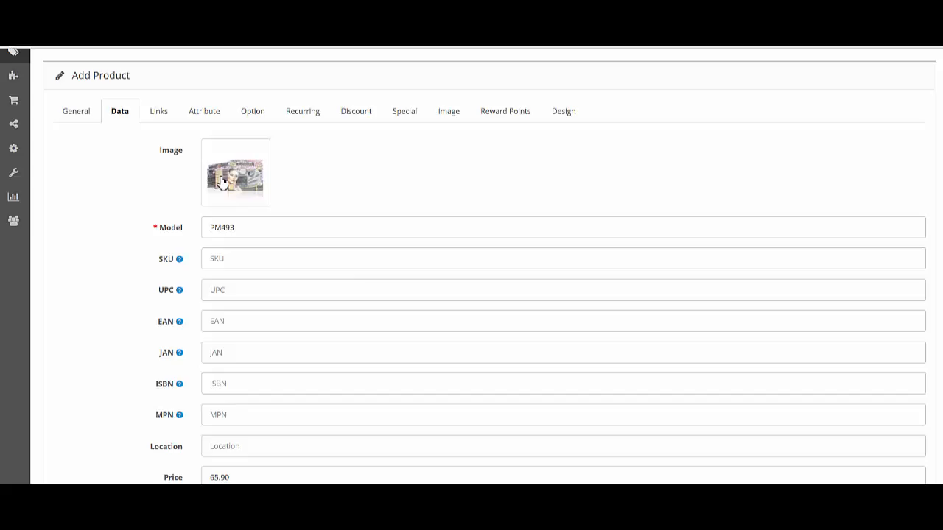
pyautogui.click(452, 116)
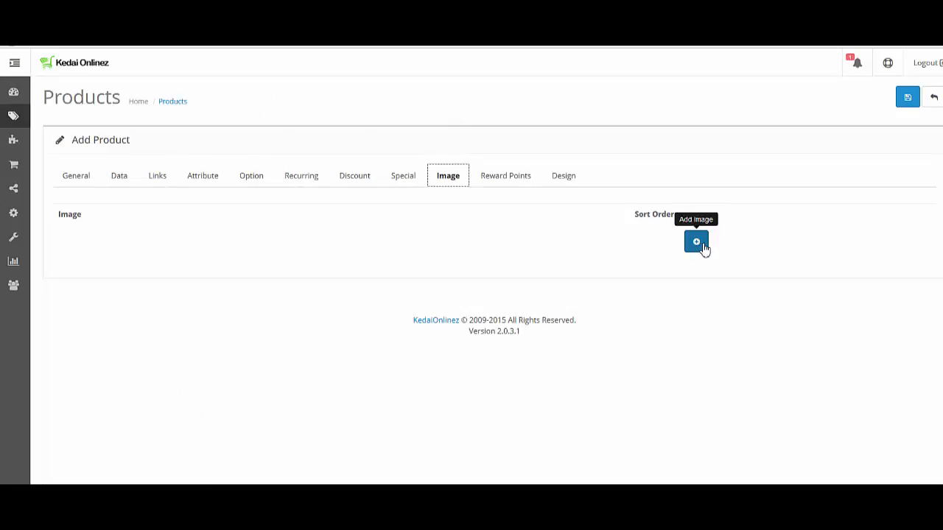
pyautogui.click(701, 246)
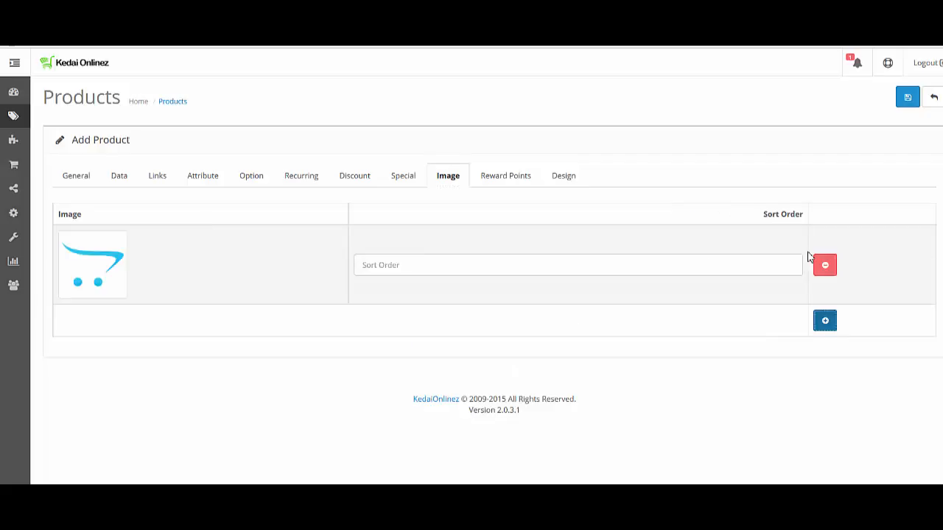
pyautogui.click(113, 274)
pyautogui.click(154, 271)
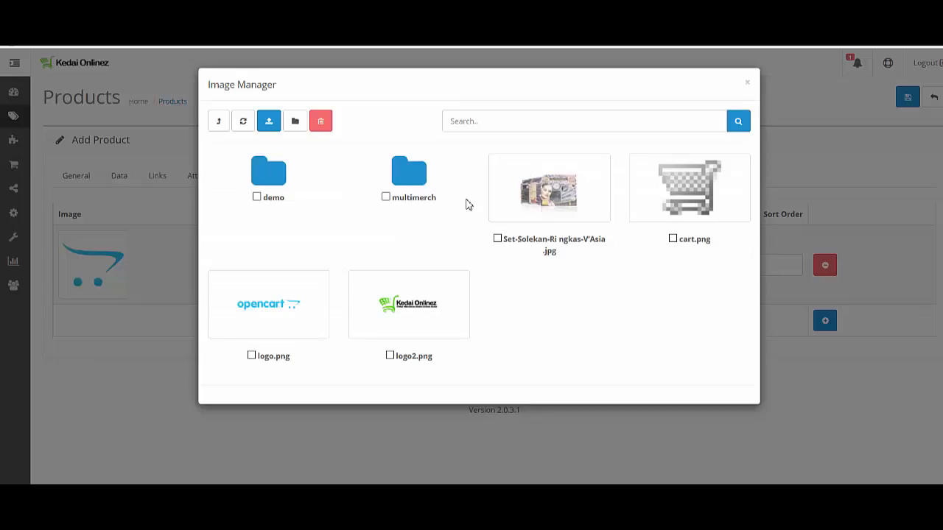
# Step: Upload shower-gel-bio-asli from the anggunmaya folder to the Image Manager and assign it as the product's additional image
pyautogui.click(269, 121)
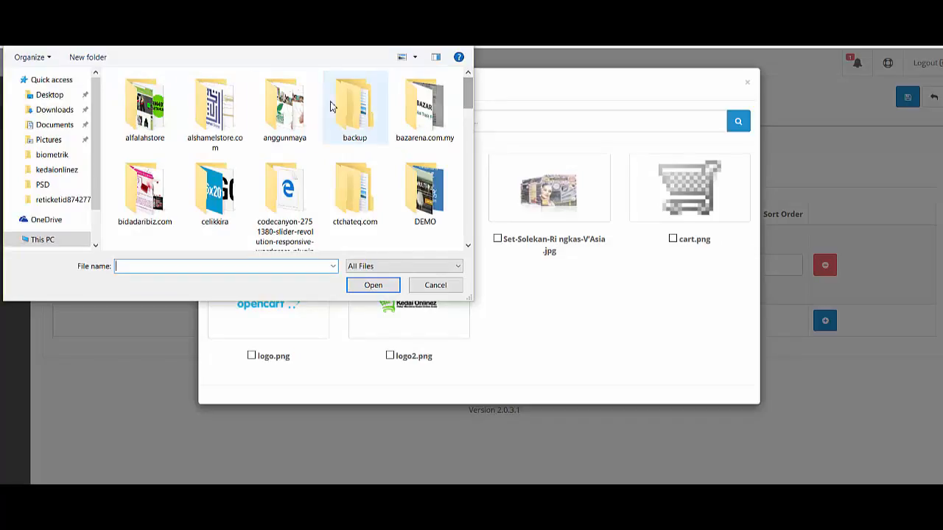
pyautogui.doubleClick(287, 110)
pyautogui.moveTo(469, 118); pyautogui.dragTo(470, 217)
pyautogui.doubleClick(221, 116)
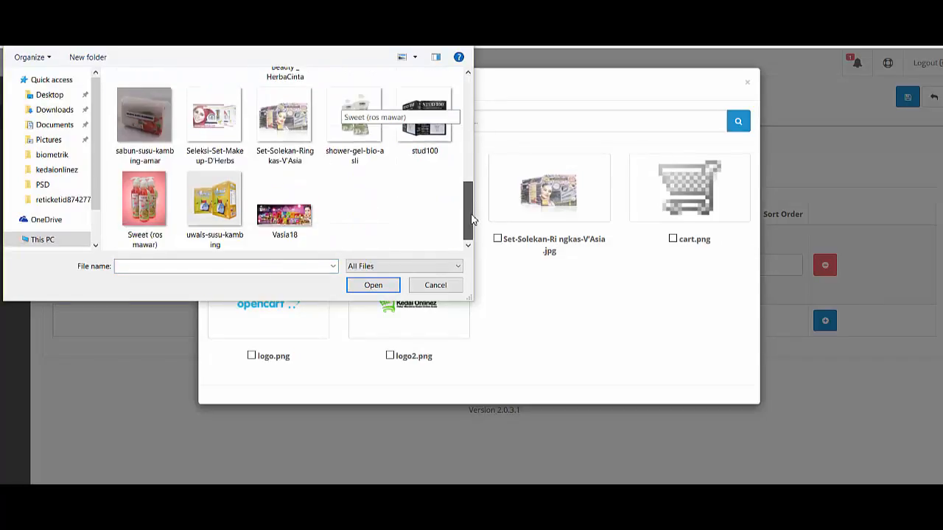
pyautogui.doubleClick(335, 131)
pyautogui.click(513, 247)
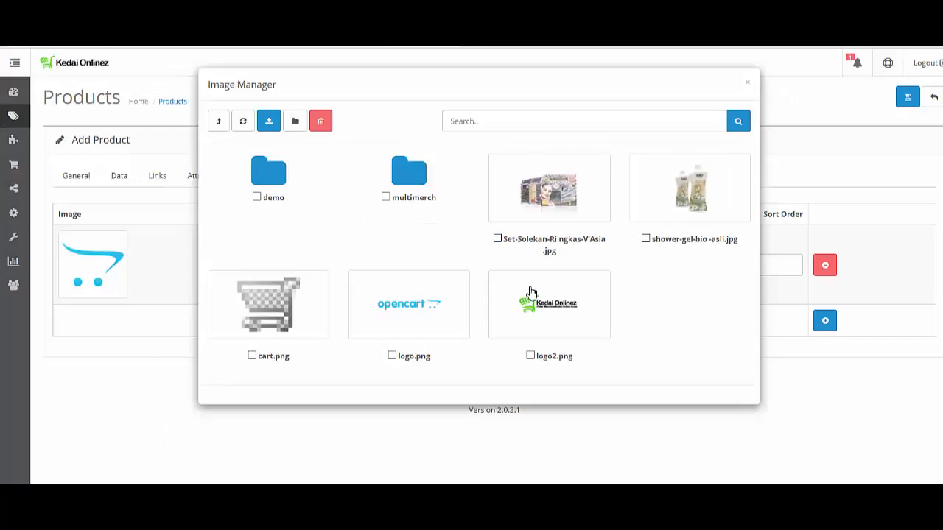
pyautogui.click(675, 200)
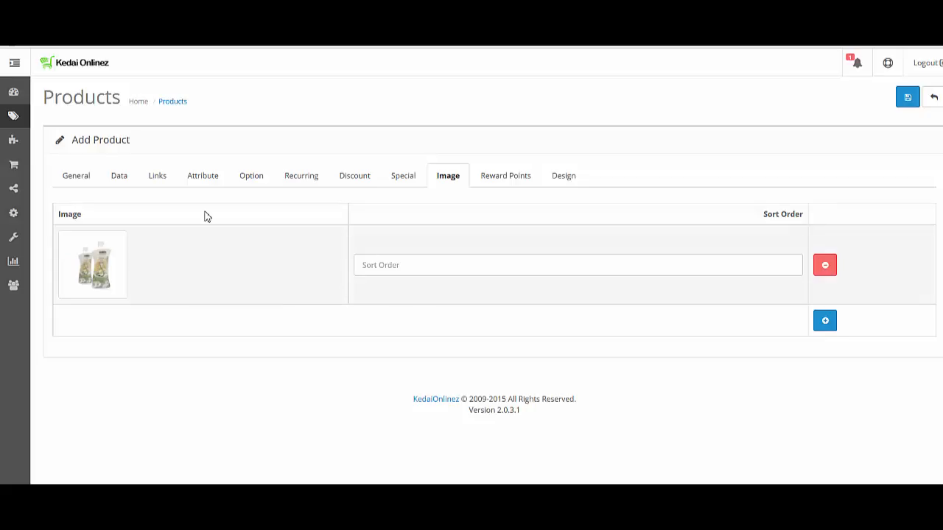
# Step: Return to the general product details and try to save the new product
pyautogui.click(81, 178)
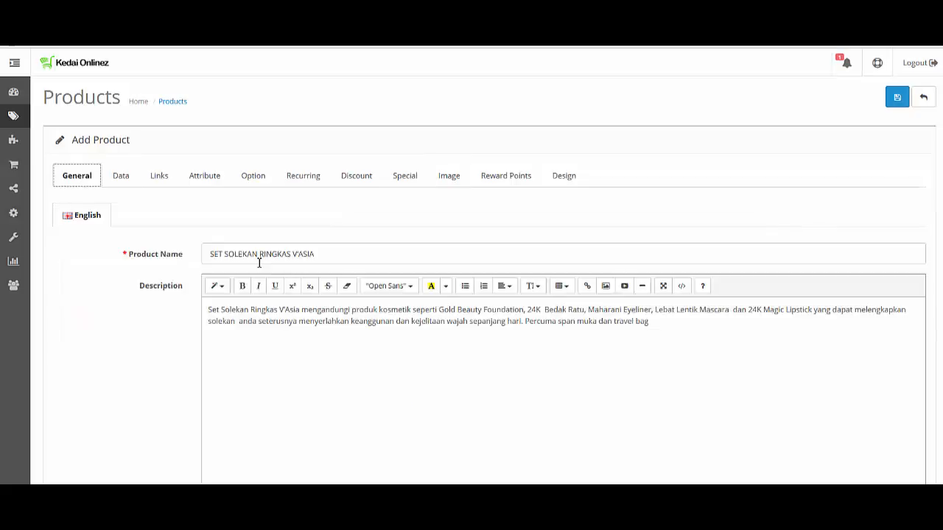
pyautogui.click(898, 98)
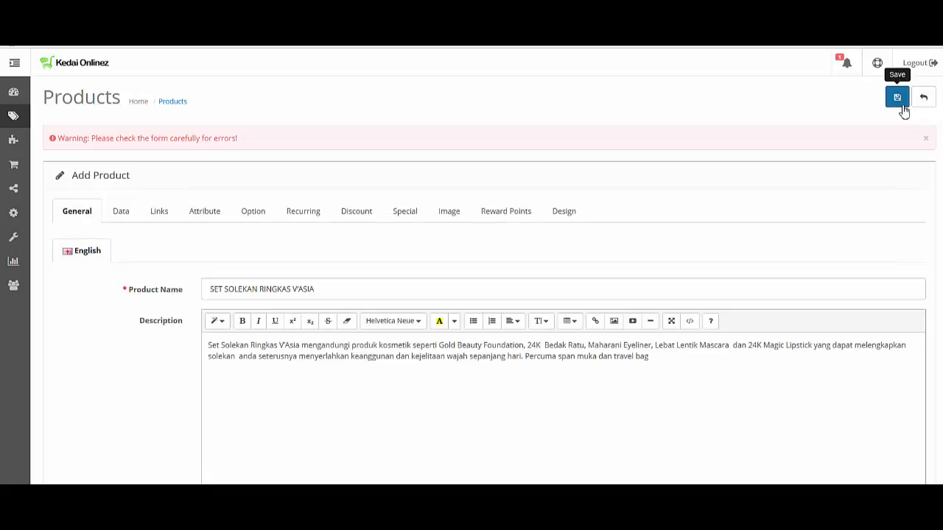
pyautogui.moveTo(247, 145); pyautogui.dragTo(108, 140)
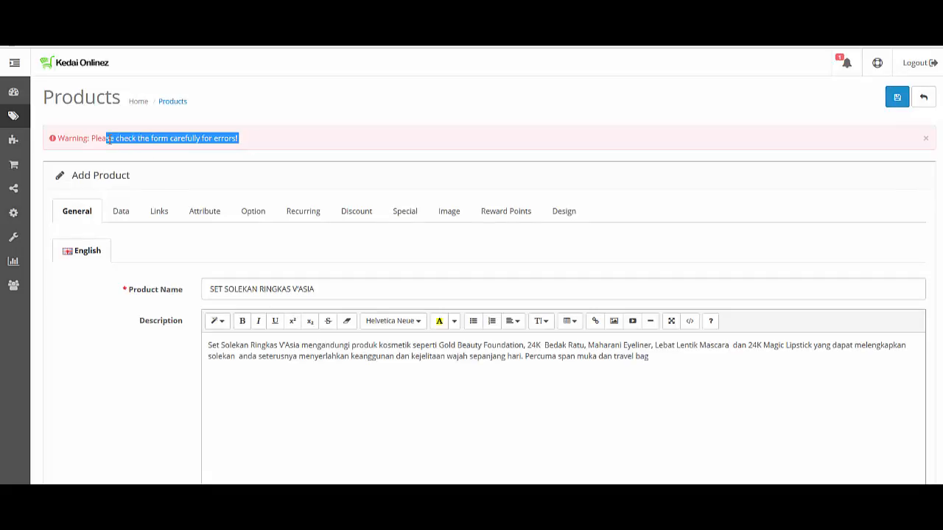
# Step: Shorten the SEO keyword in the product data to SETSOLEKANRINGKAS by removing its hyphens and the VASIA ending
pyautogui.click(112, 213)
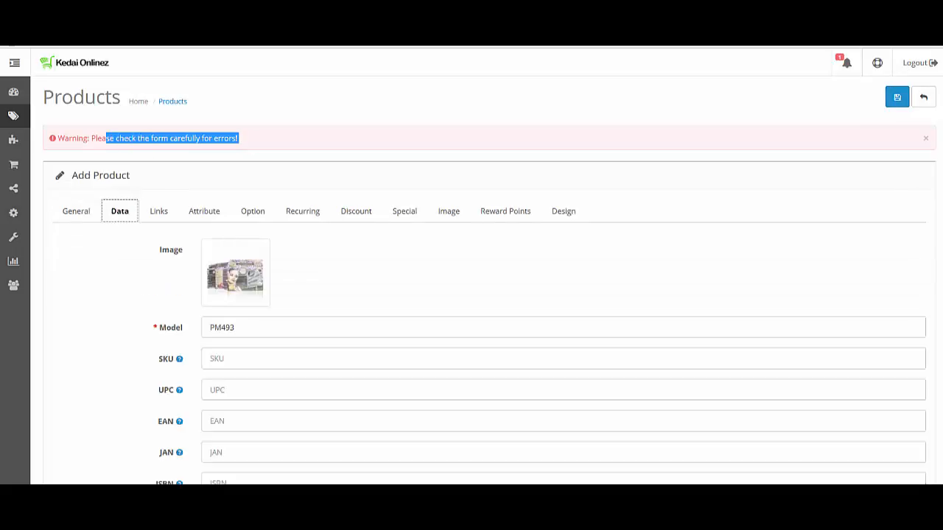
pyautogui.scroll(-6, 917, 266)
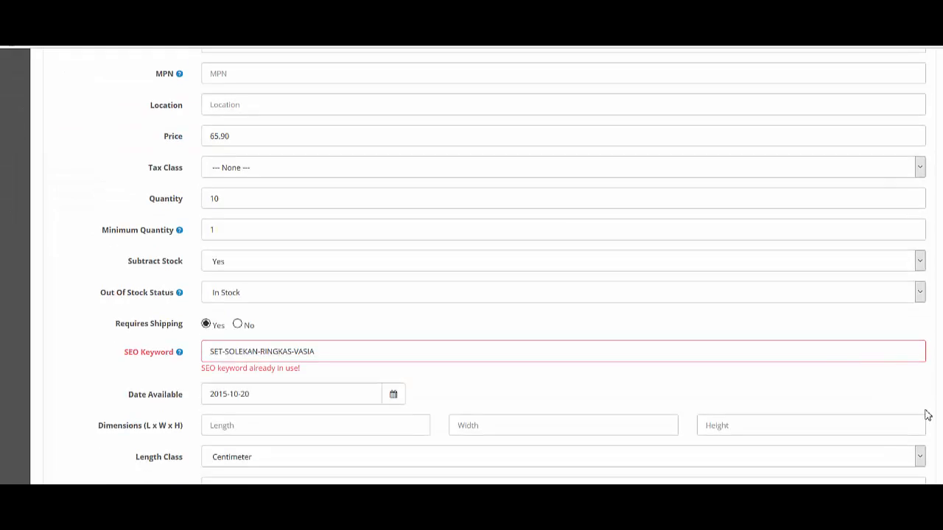
pyautogui.click(355, 358)
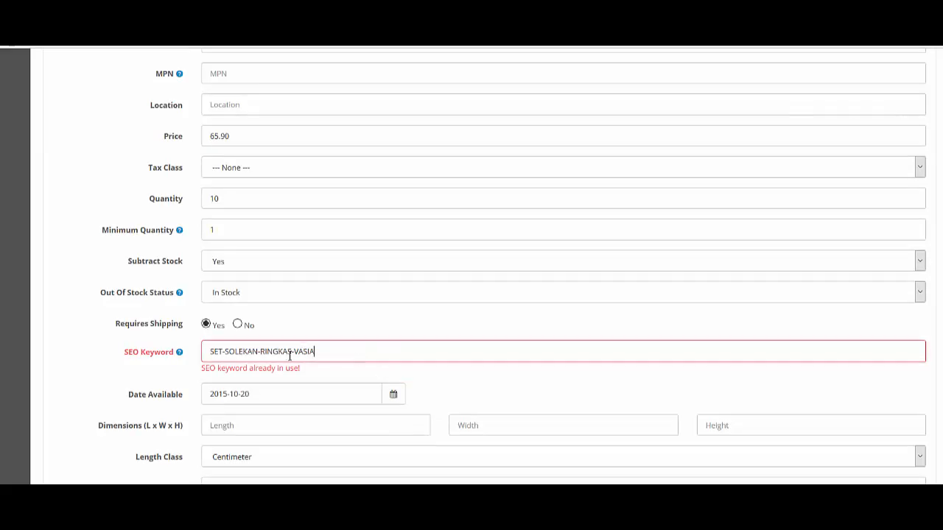
pyautogui.click(227, 352)
pyautogui.press('BackSpace')
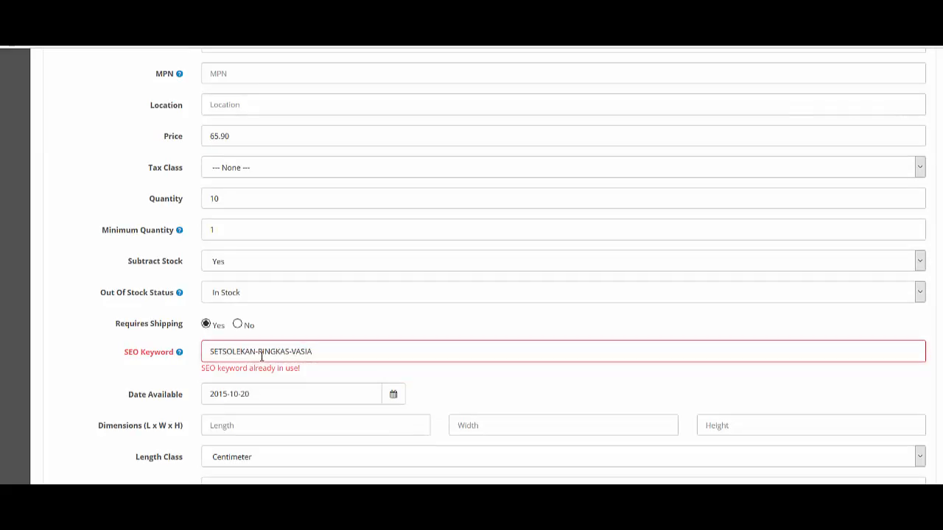
pyautogui.click(260, 353)
pyautogui.press('BackSpace')
pyautogui.moveTo(327, 357); pyautogui.dragTo(286, 354)
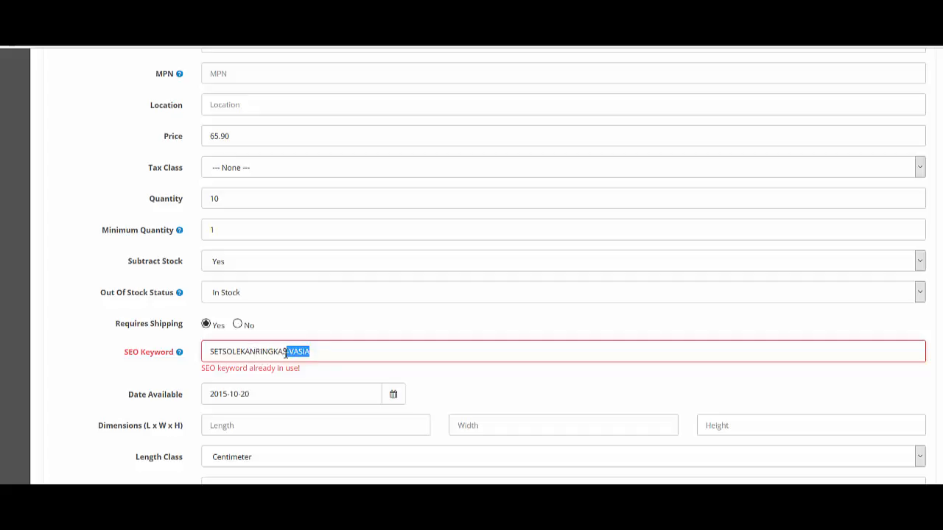
pyautogui.press('BackSpace')
# Step: Save the product with the revised SEO keyword
pyautogui.scroll(6, 486, 265)
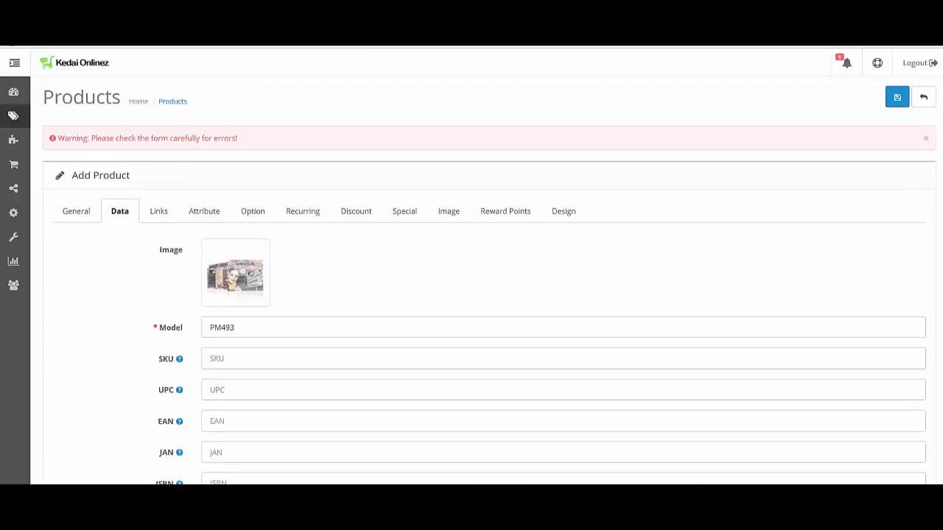
pyautogui.click(897, 98)
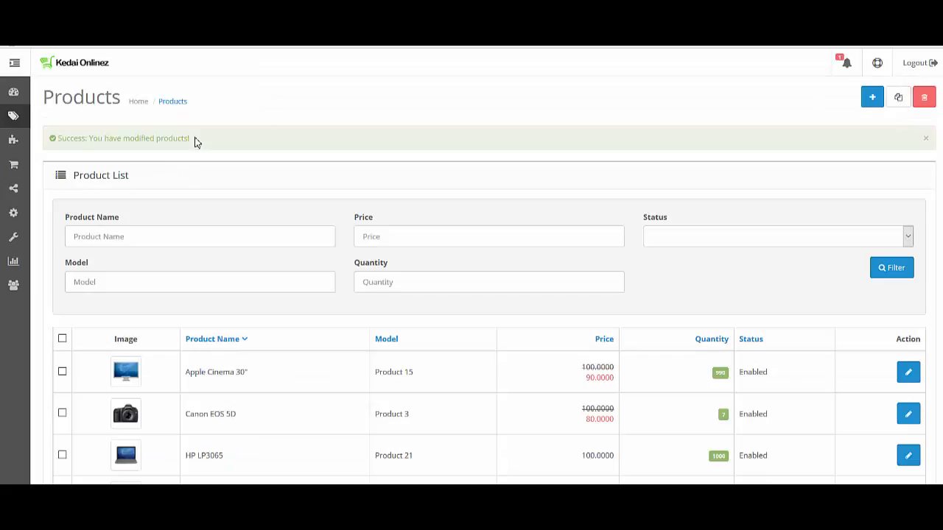
pyautogui.moveTo(193, 138); pyautogui.dragTo(109, 137)
pyautogui.click(416, 111)
# Step: Open the storefront and view the page of the first SET SOLEKAN RINGKAS V'ASIA product under Latest
pyautogui.click(881, 70)
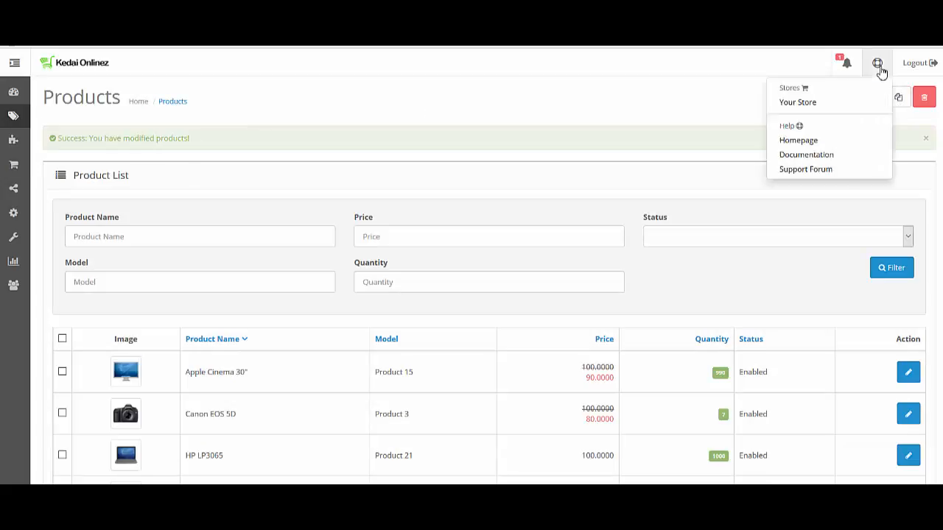
pyautogui.click(785, 102)
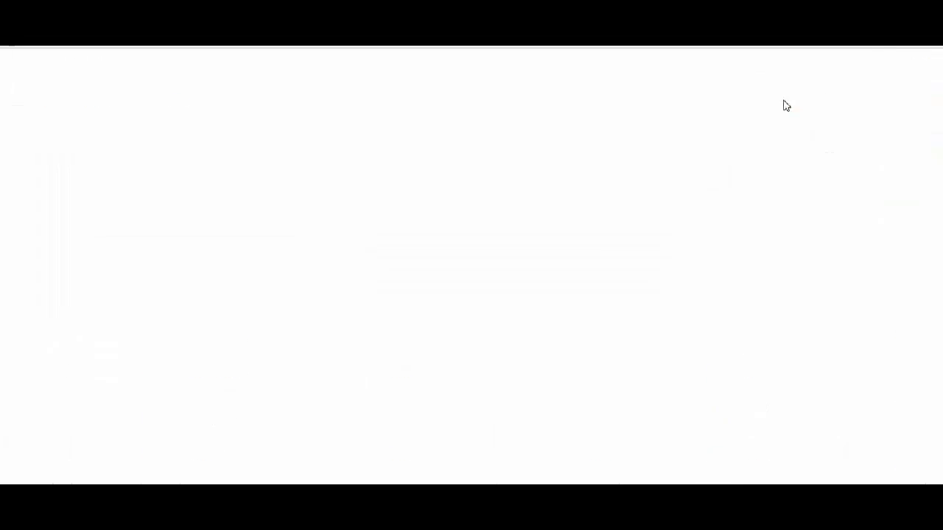
pyautogui.scroll(-10, 471, 265)
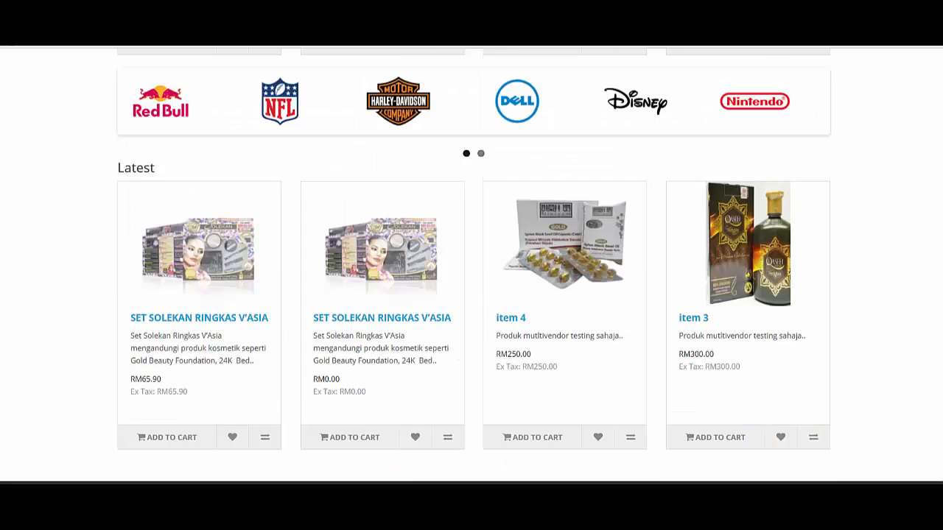
pyautogui.click(190, 256)
pyautogui.scroll(-2, 211, 261)
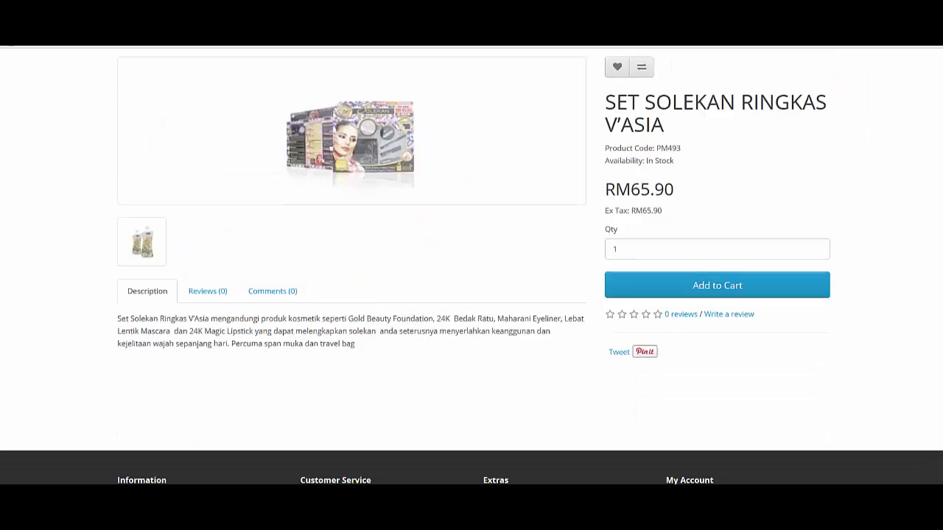
# Step: Check the product's price and view its additional image enlarged before closing the image preview
pyautogui.moveTo(663, 189); pyautogui.dragTo(649, 190)
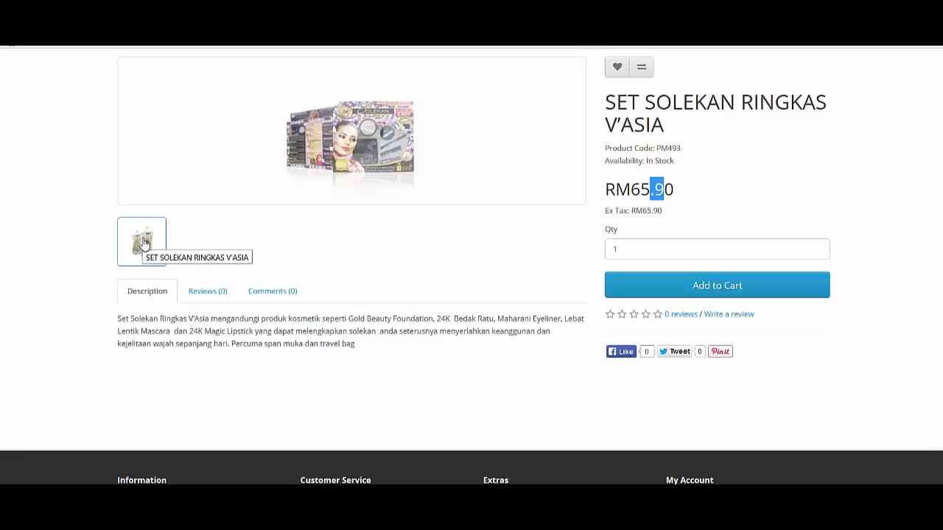
pyautogui.click(145, 243)
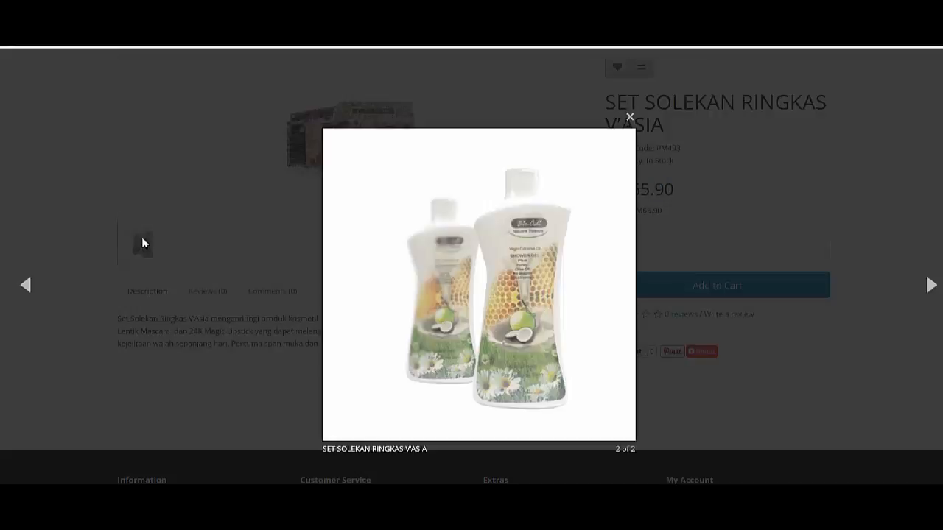
pyautogui.click(628, 118)
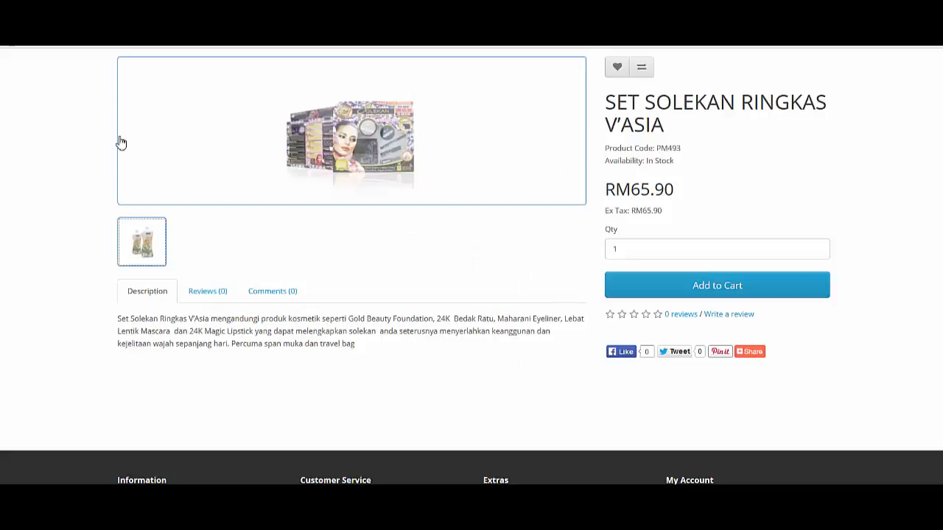